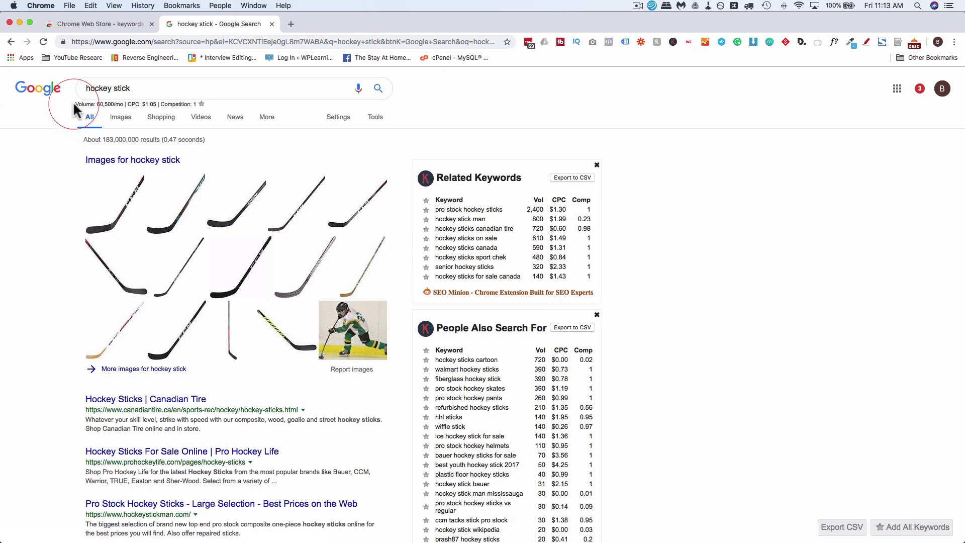
# Highlight the 60,500/mo volume and $1.05 CPC line for 'hockey stick', then scroll down to the related searches
pyautogui.moveTo(75, 102); pyautogui.dragTo(210, 98)
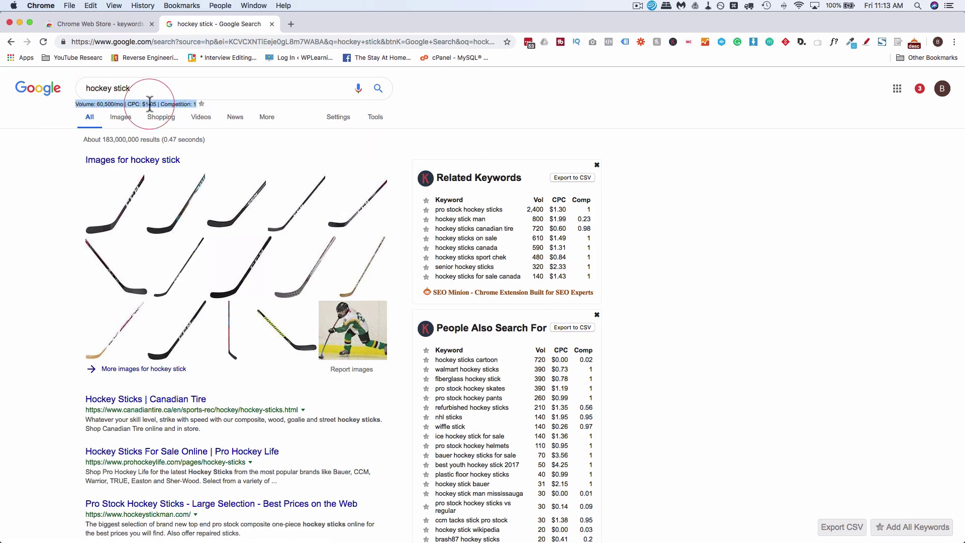
pyautogui.scroll(-15, 447, 394)
pyautogui.scroll(-10, 448, 394)
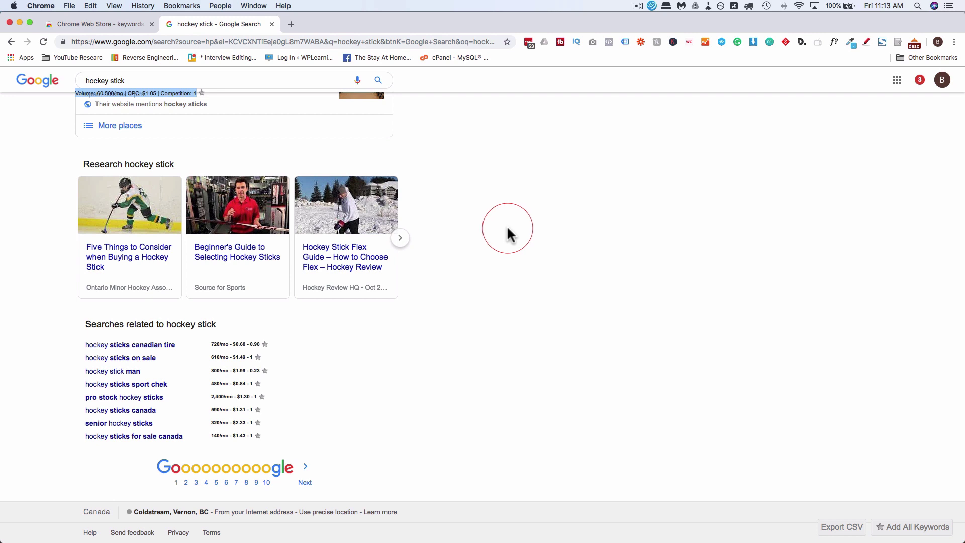
# Search the Web Store for 'keywords everywhere' and open the Keywords Everywhere - Keyword Tool page
pyautogui.click(86, 24)
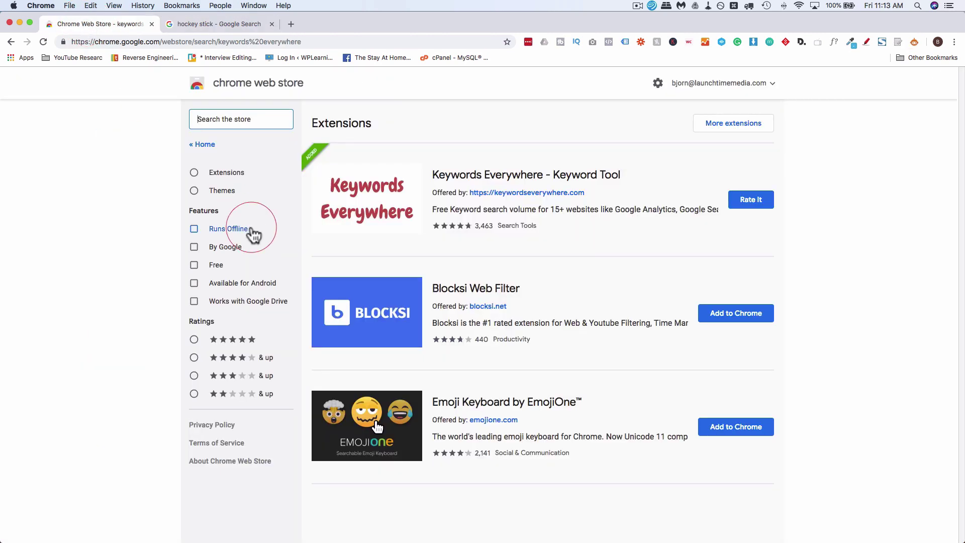
pyautogui.click(236, 118)
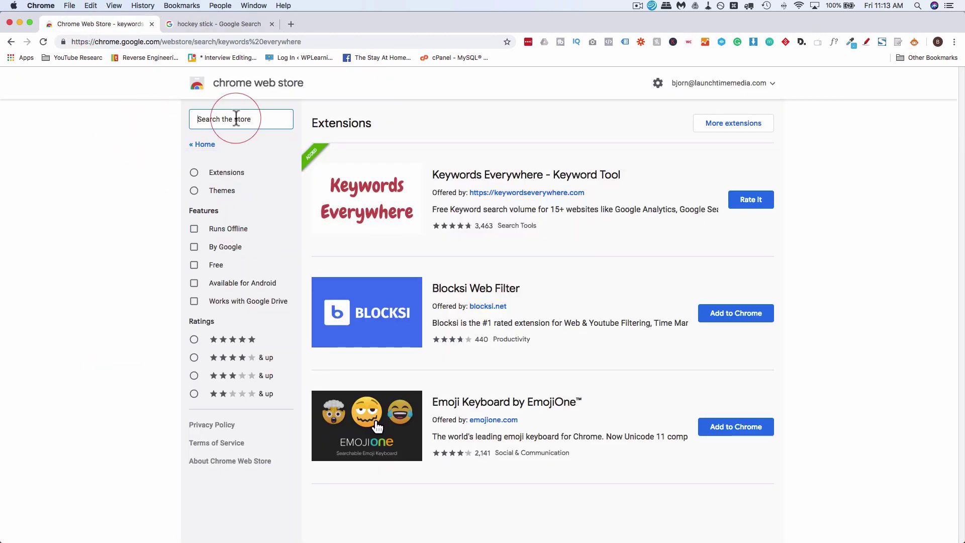
pyautogui.write('keywords ev')
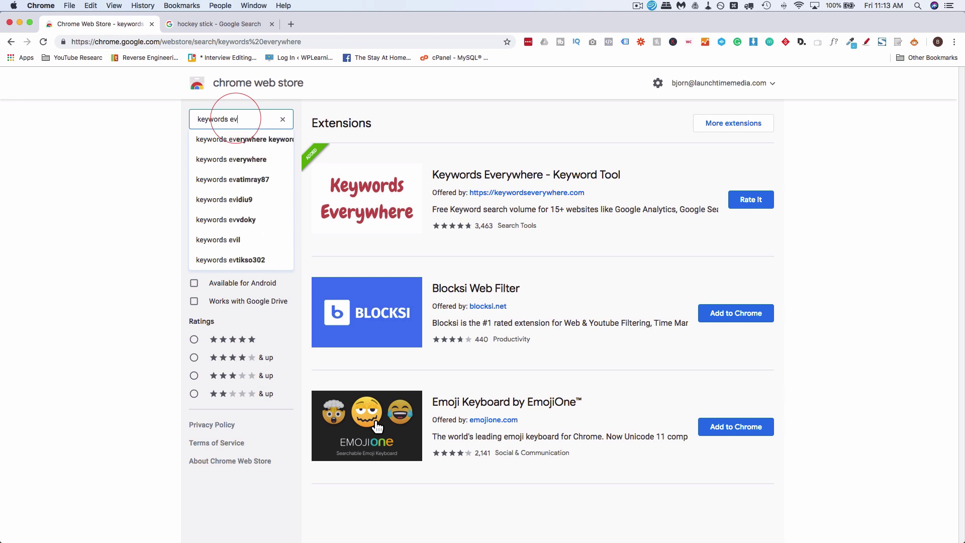
pyautogui.write('erywhere')
pyautogui.press('Return')
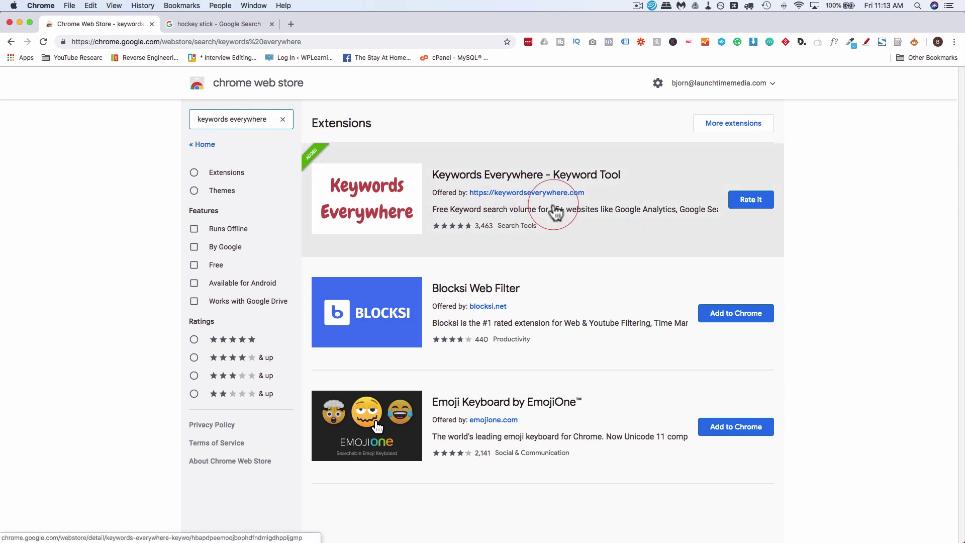
pyautogui.click(312, 136)
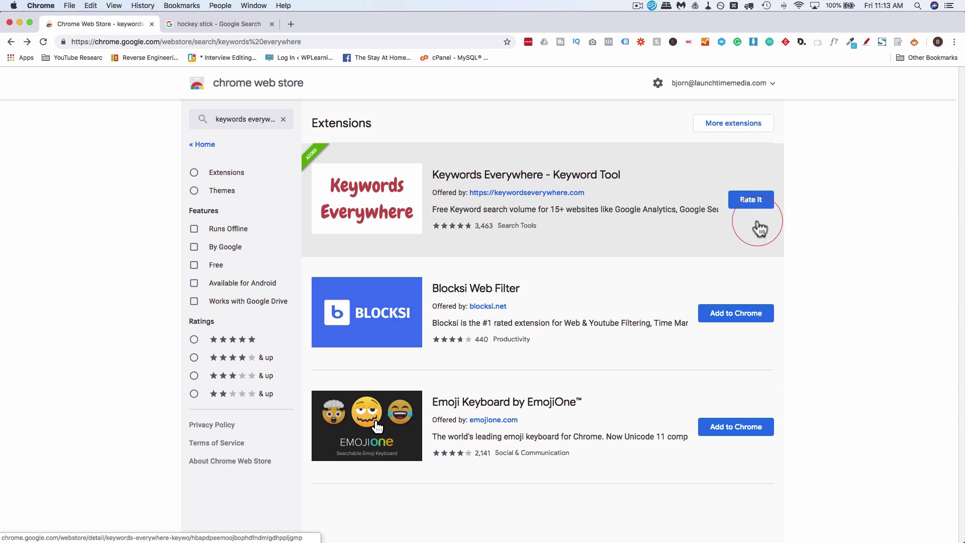
pyautogui.click(639, 231)
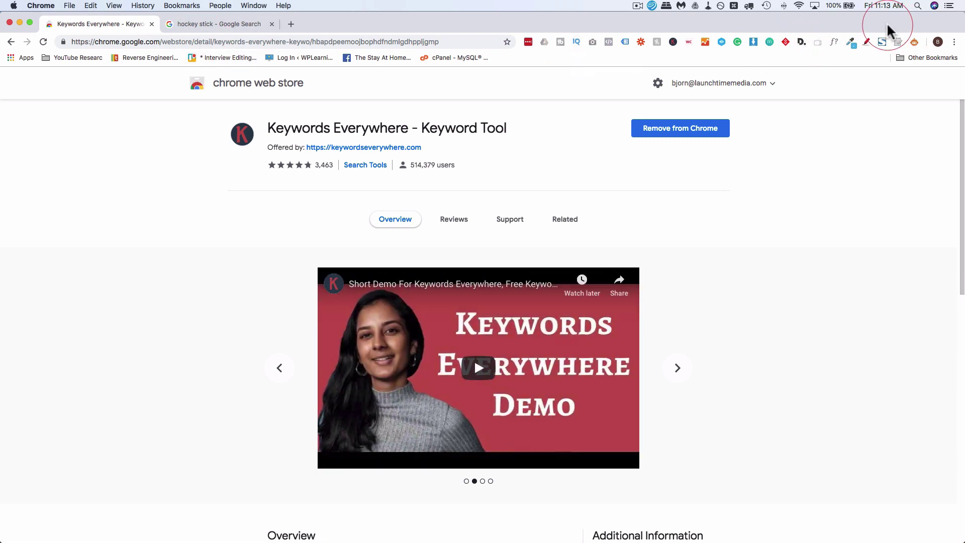
# From the extension settings, request a free API key by e-mail, entering the sign-up e-mail and accepting the terms
pyautogui.click(673, 42)
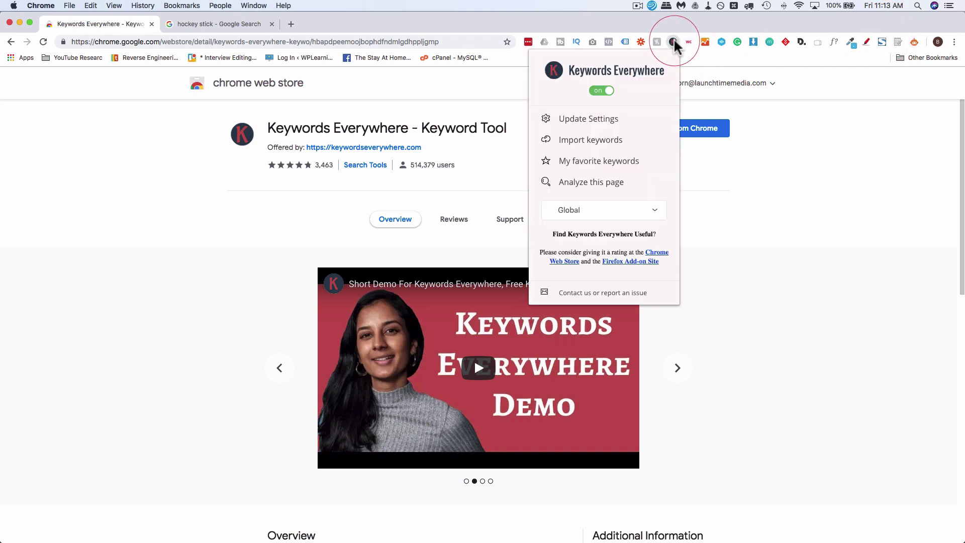
pyautogui.click(579, 124)
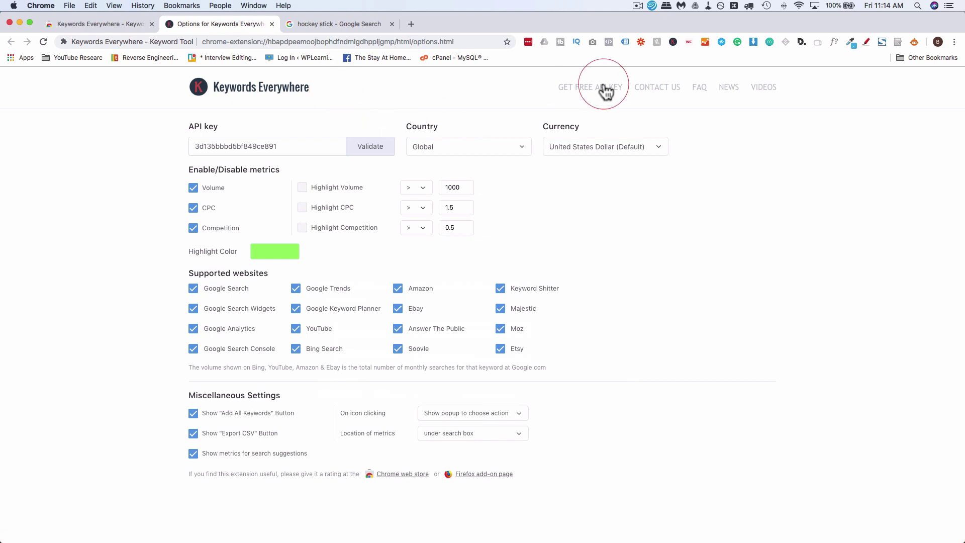
pyautogui.click(598, 95)
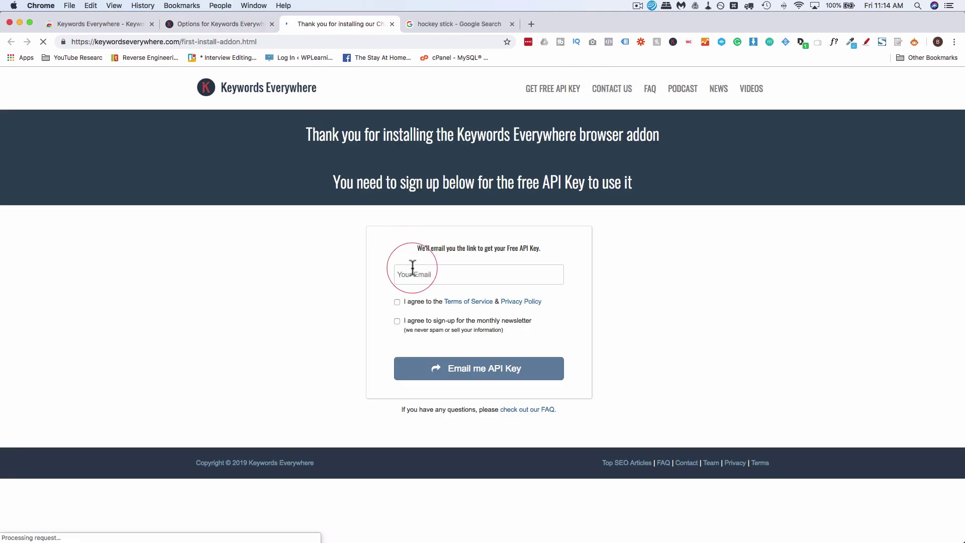
pyautogui.click(414, 276)
pyautogui.click(397, 302)
pyautogui.click(458, 373)
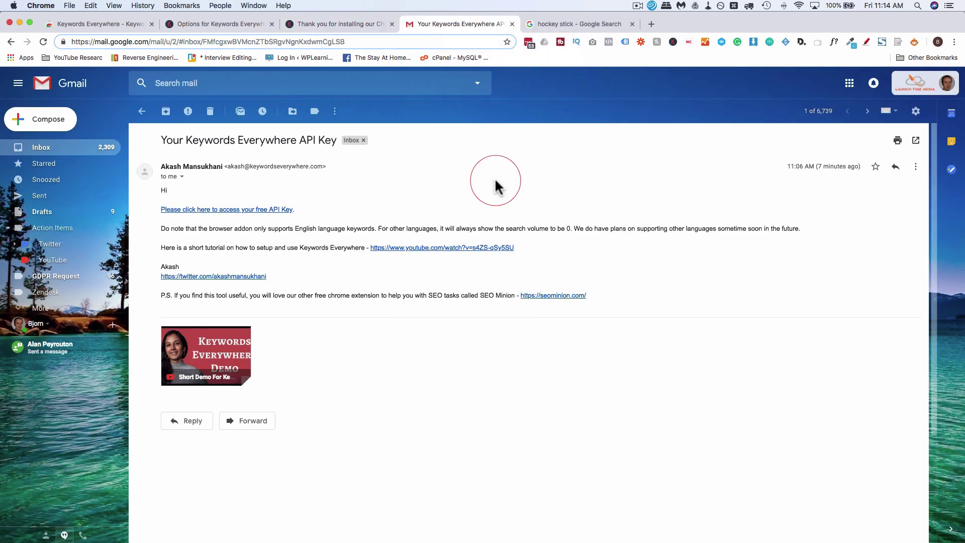
# Open the API key e-mail, follow its link and copy the new API key
pyautogui.click(315, 242)
pyautogui.moveTo(159, 140); pyautogui.dragTo(338, 139)
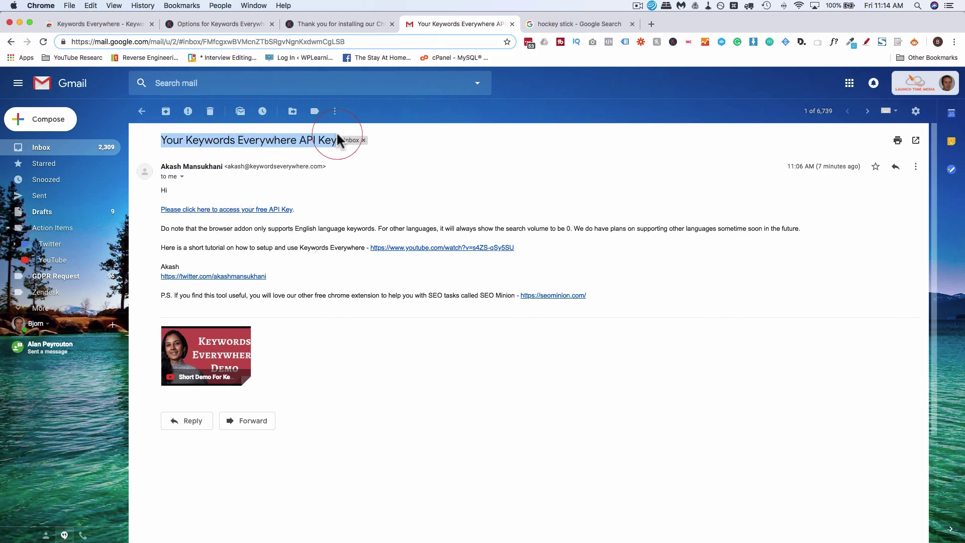
pyautogui.click(275, 209)
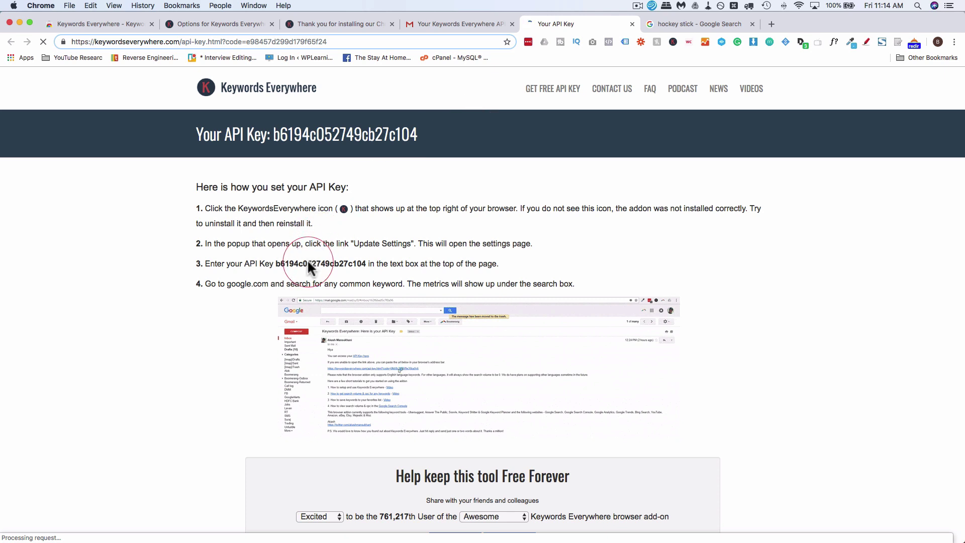
pyautogui.click(308, 264)
pyautogui.doubleClick(308, 264)
pyautogui.press('super+c')
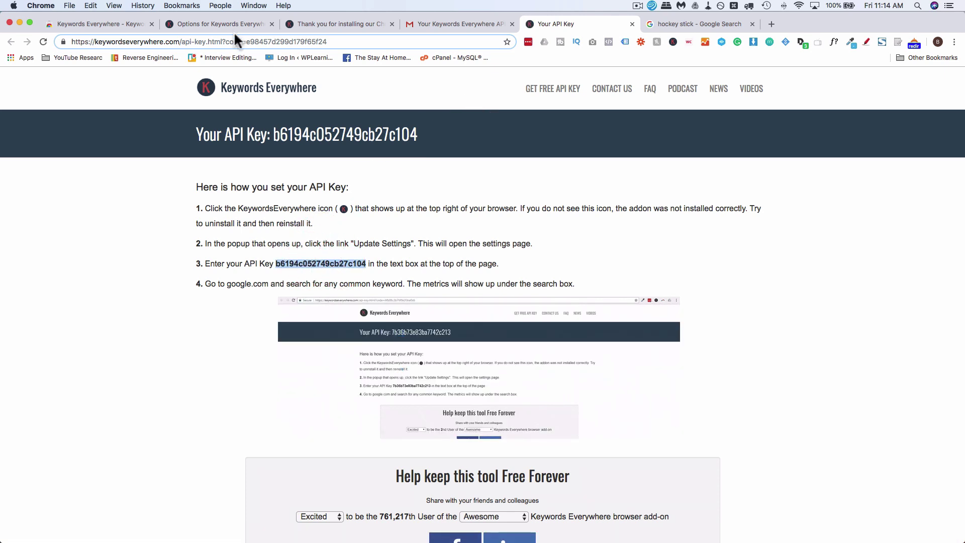
# Paste the new API key over the old one in the settings and validate it
pyautogui.click(232, 28)
pyautogui.doubleClick(229, 147)
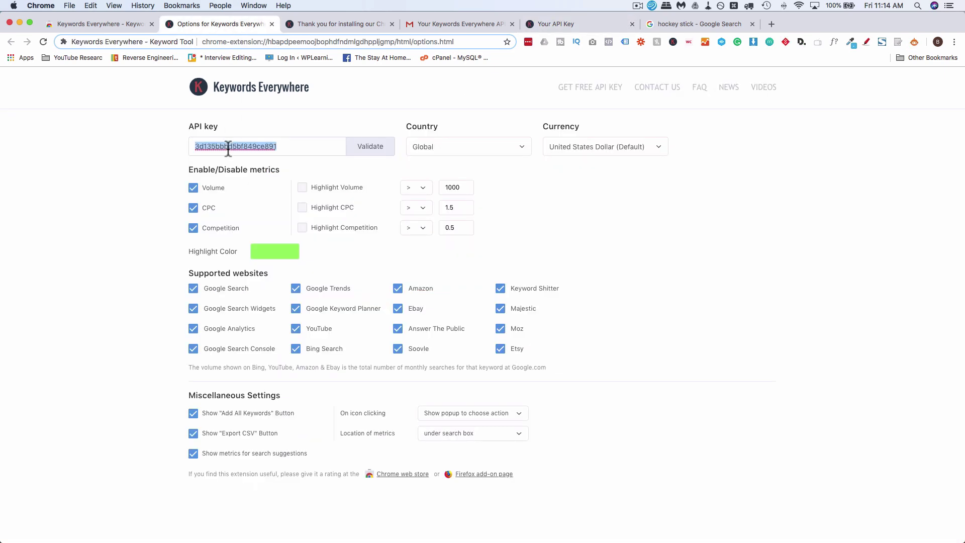
pyautogui.rightClick(229, 147)
pyautogui.click(256, 243)
pyautogui.click(371, 152)
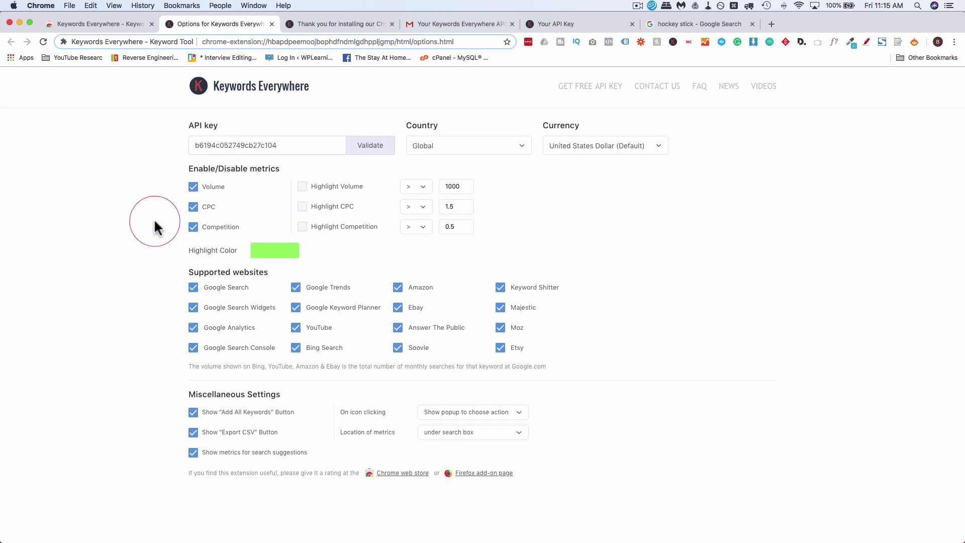
# Close the Thank you, Gmail and Your API Key tabs, then come back to the Options tab
pyautogui.click(392, 23)
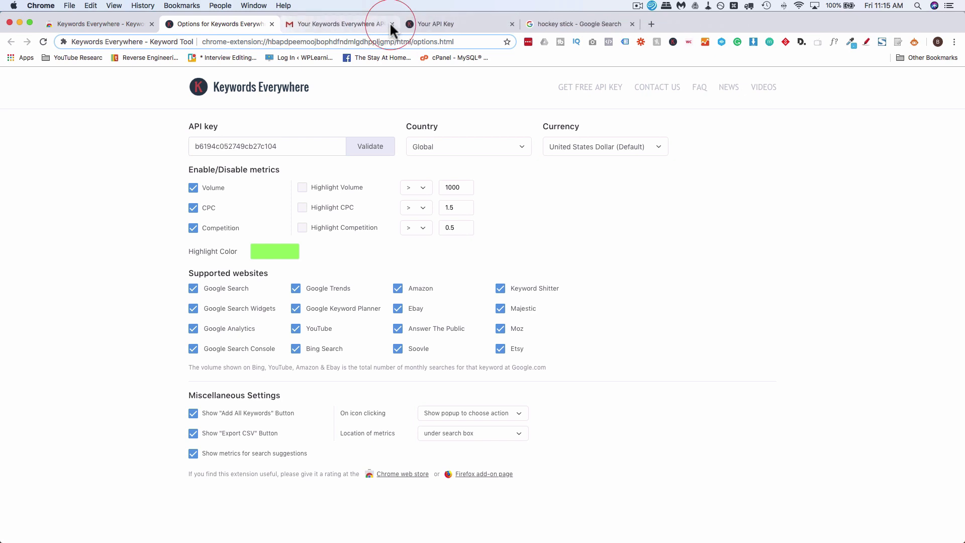
pyautogui.click(392, 24)
pyautogui.click(391, 24)
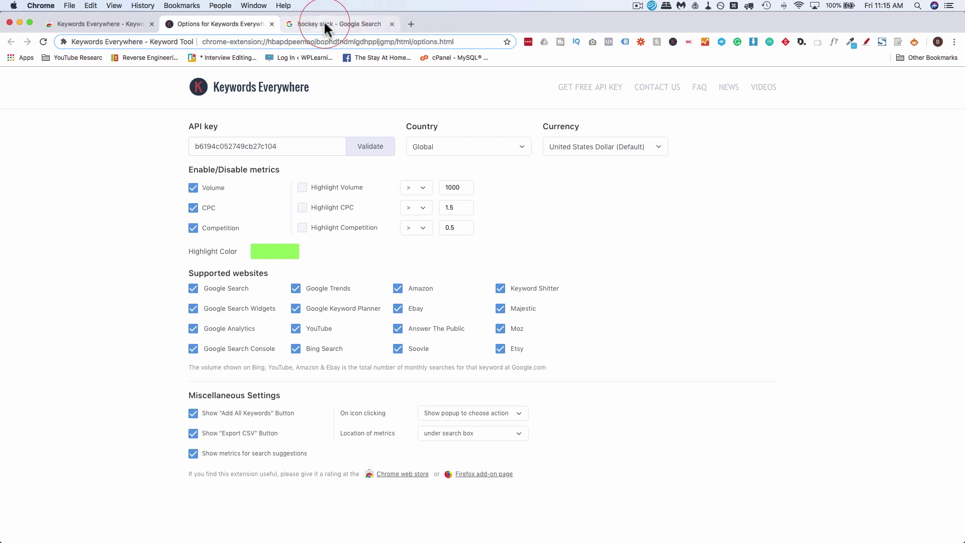
pyautogui.click(325, 23)
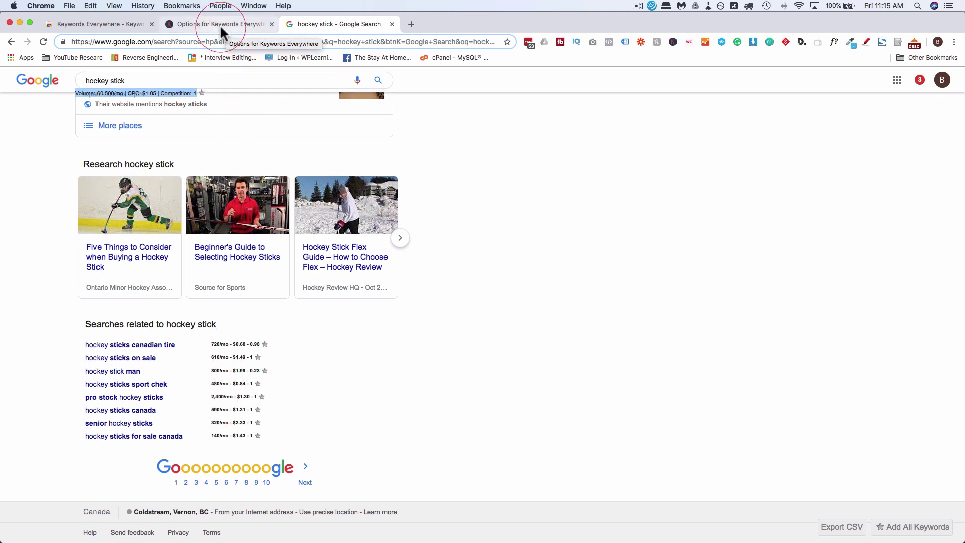
pyautogui.click(219, 24)
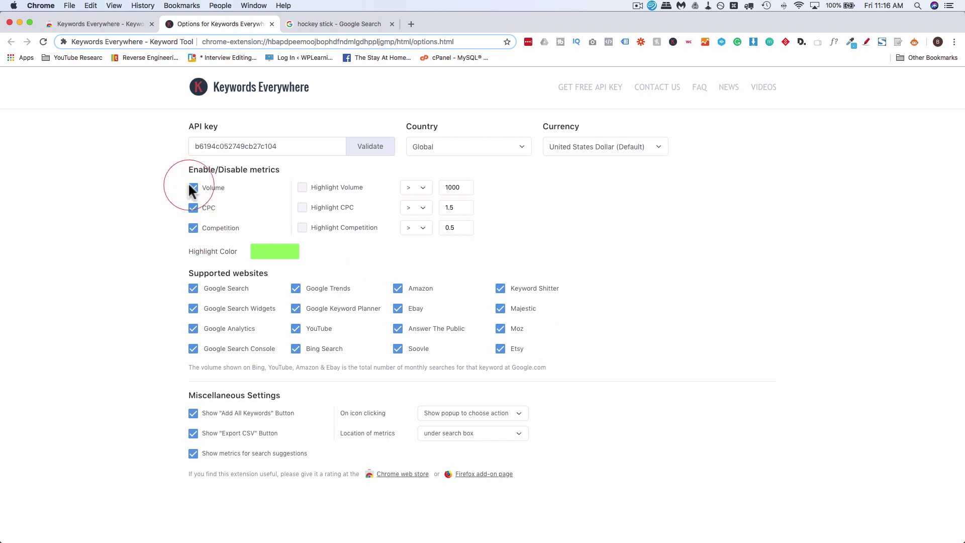
# Toggle the CPC and Competition checkboxes off and back on, leaving all three metrics enabled
pyautogui.click(194, 208)
pyautogui.click(194, 228)
pyautogui.click(194, 207)
pyautogui.click(194, 228)
# Change the Google query to 'hockey sticks', then return to the Keywords Everywhere Options tab
pyautogui.click(328, 23)
pyautogui.scroll(10, 673, 280)
pyautogui.scroll(10, 674, 280)
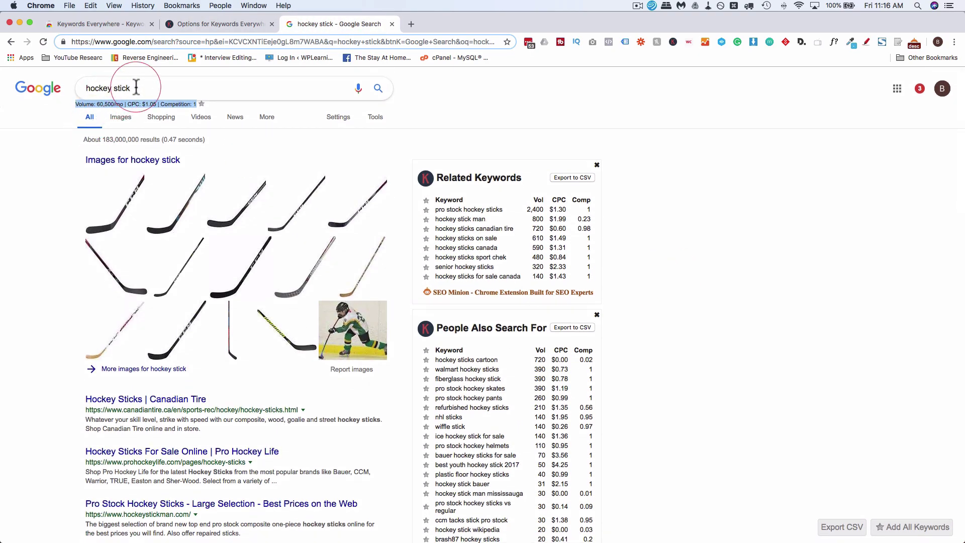
pyautogui.click(136, 88)
pyautogui.write('s')
pyautogui.press('Return')
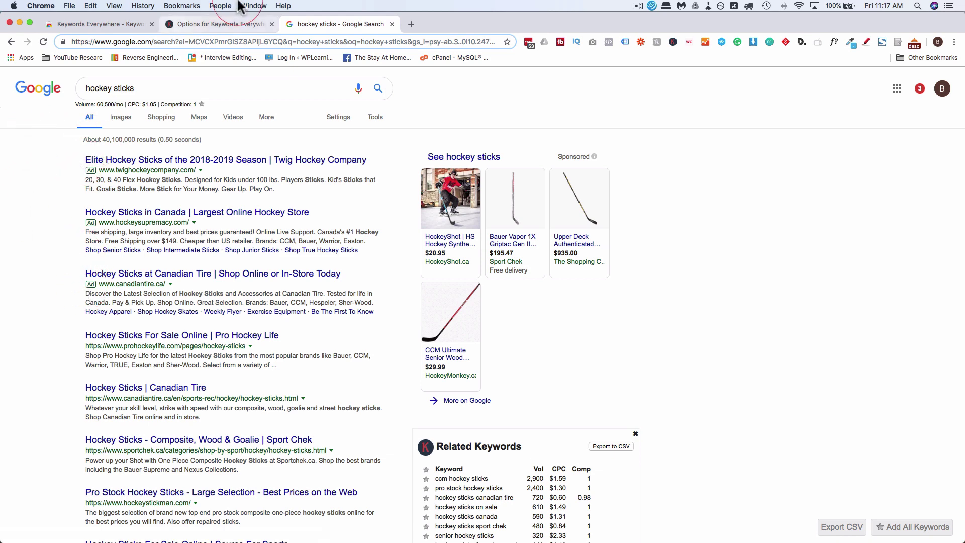
pyautogui.click(225, 23)
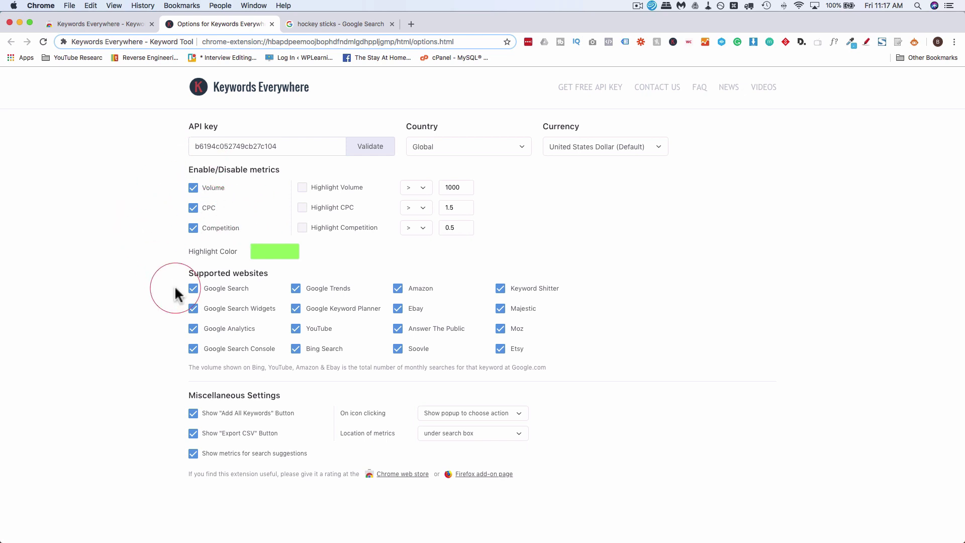
# Check the hockey sticks suggestion volumes, then enable Highlight Volume for keywords above 1000
pyautogui.click(312, 25)
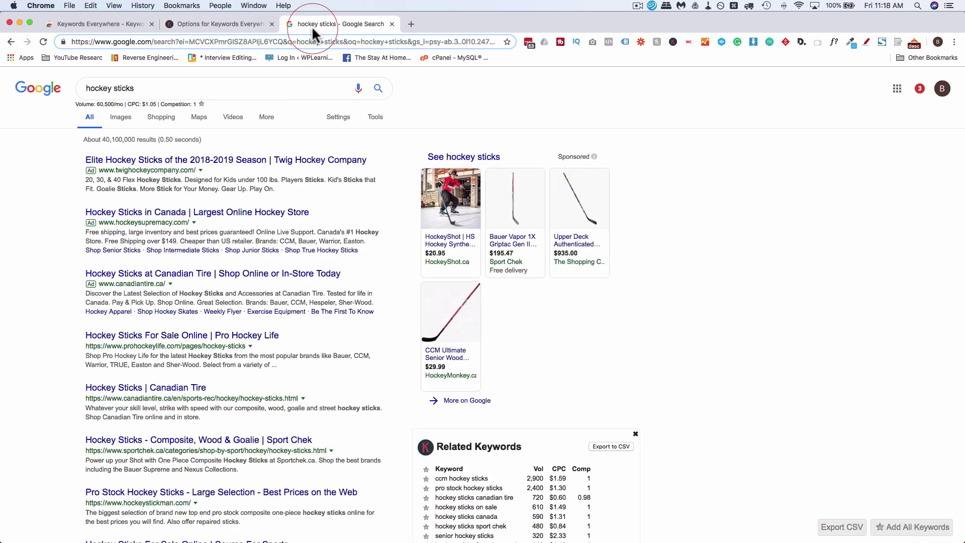
pyautogui.click(152, 85)
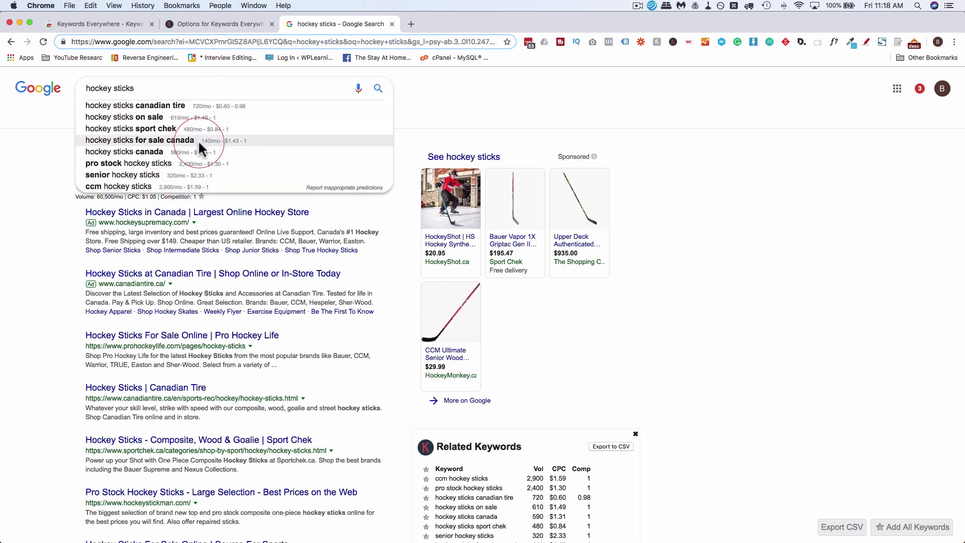
pyautogui.click(227, 23)
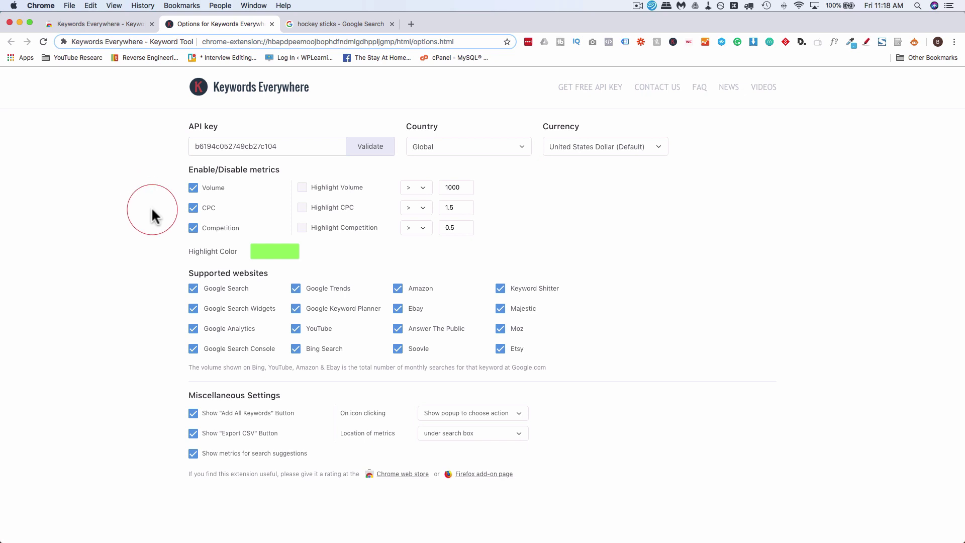
pyautogui.click(302, 187)
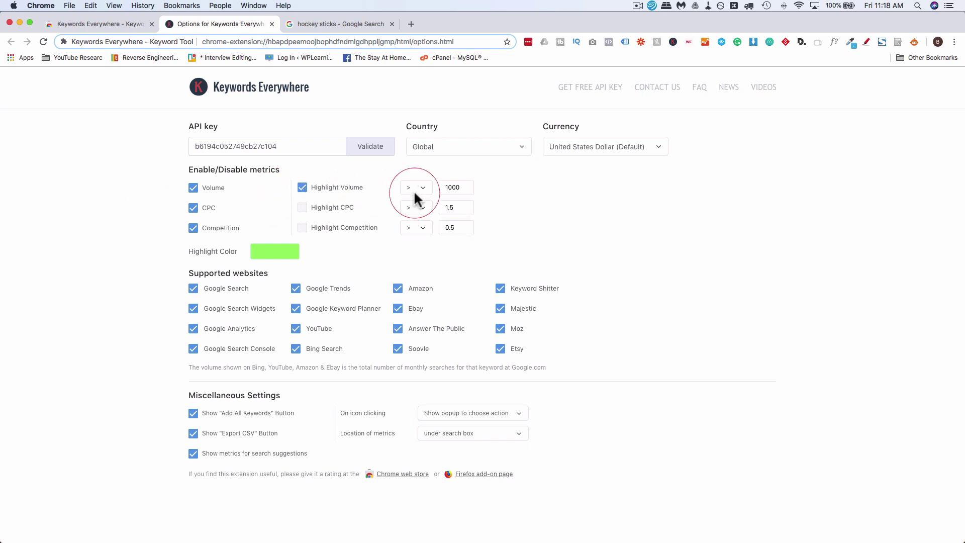
pyautogui.moveTo(461, 188); pyautogui.dragTo(445, 188)
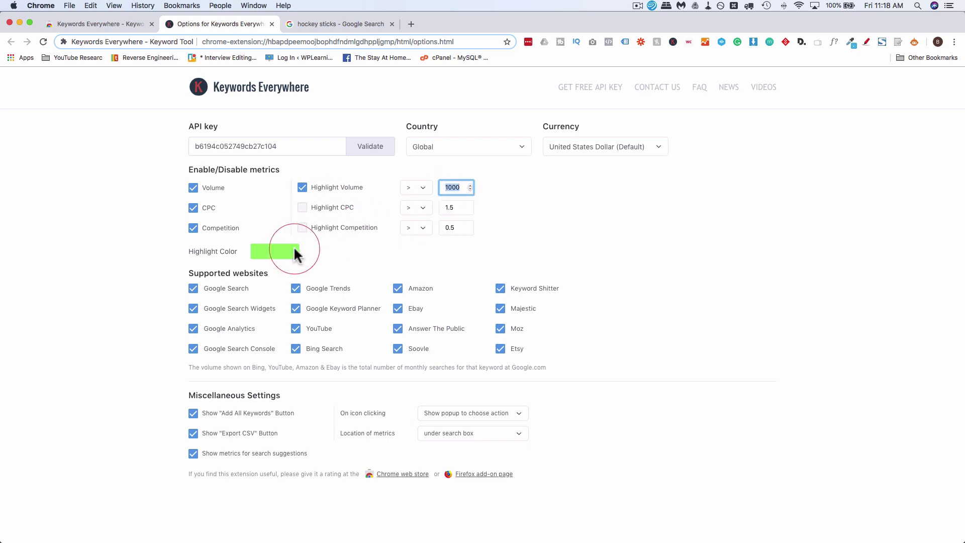
pyautogui.click(544, 242)
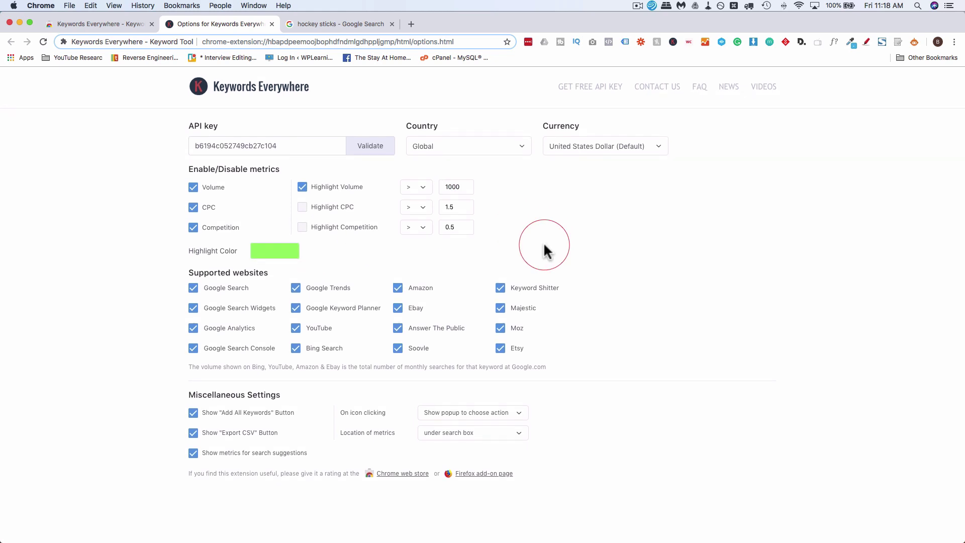
pyautogui.click(331, 23)
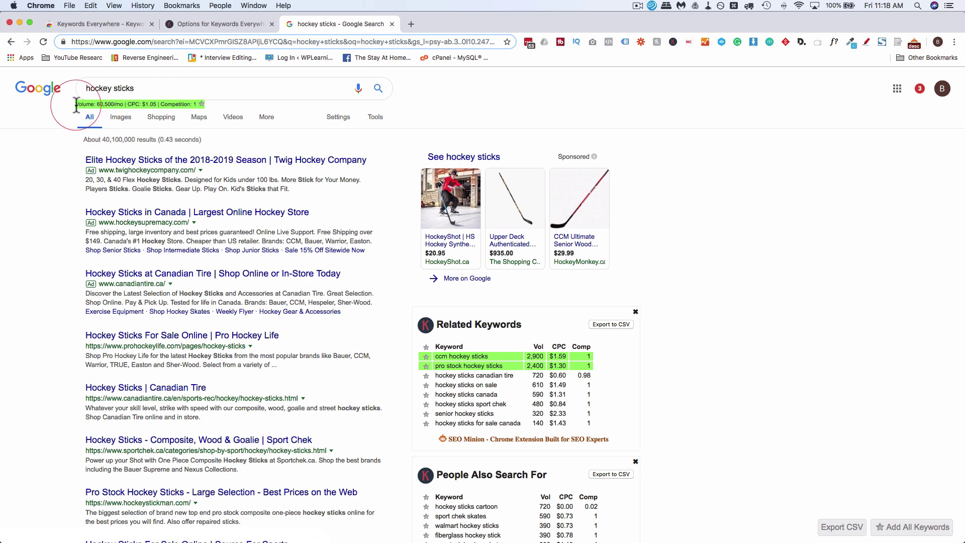
# View the hockey sticks suggestion metrics and scroll through the results and keyword panels to star keywords
pyautogui.click(178, 89)
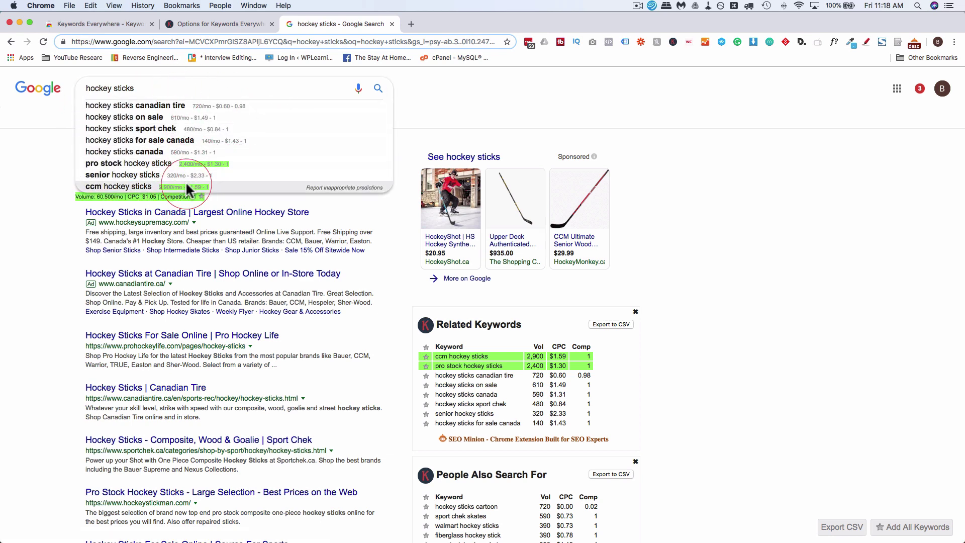
pyautogui.click(394, 324)
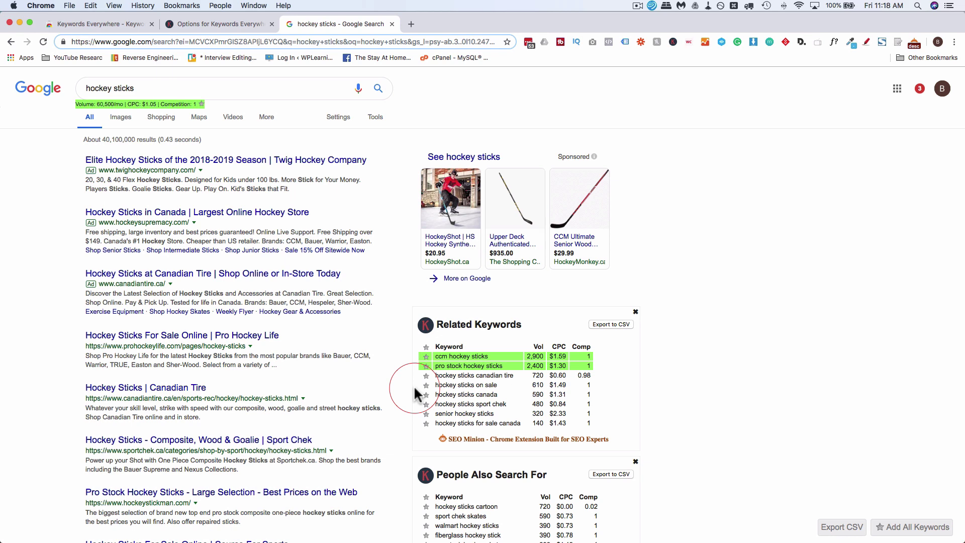
pyautogui.scroll(-5, 414, 385)
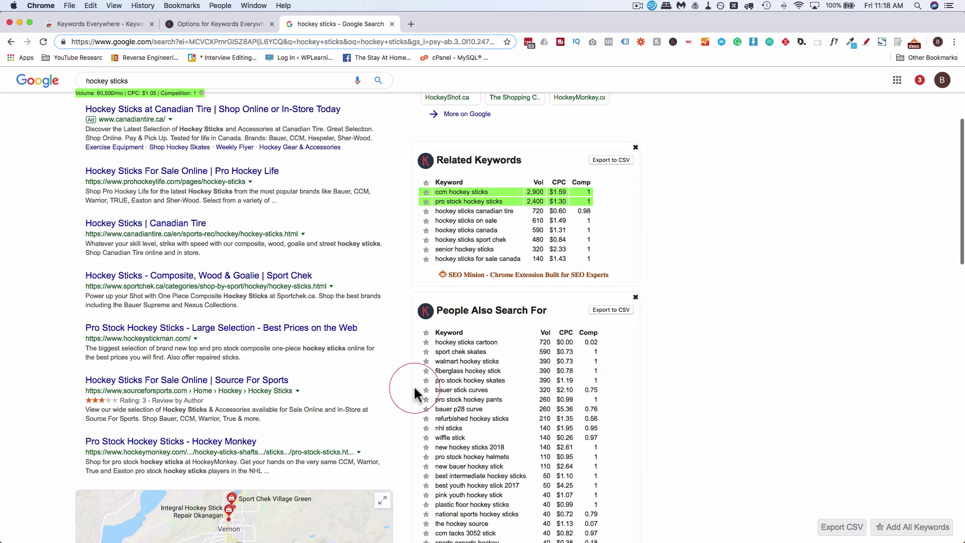
pyautogui.scroll(5, 394, 267)
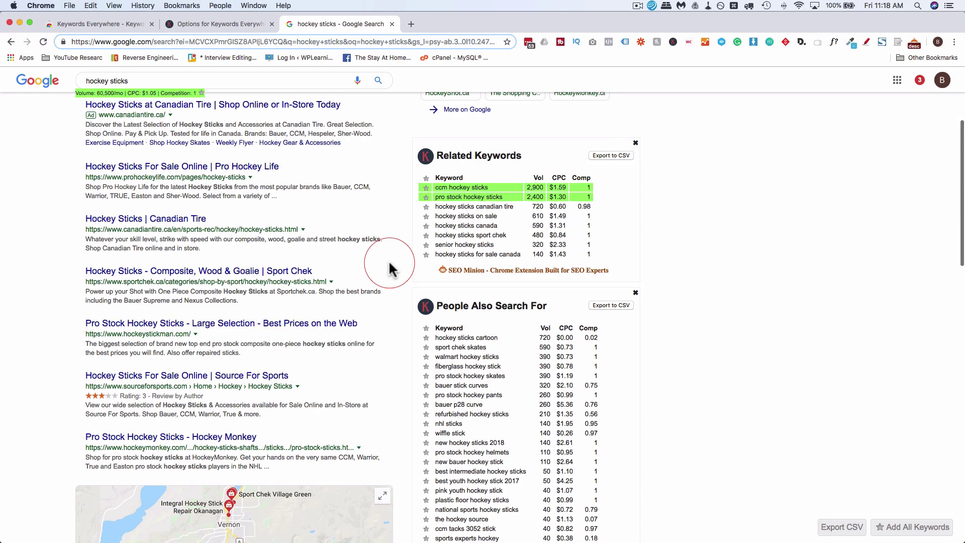
pyautogui.scroll(-1, 391, 267)
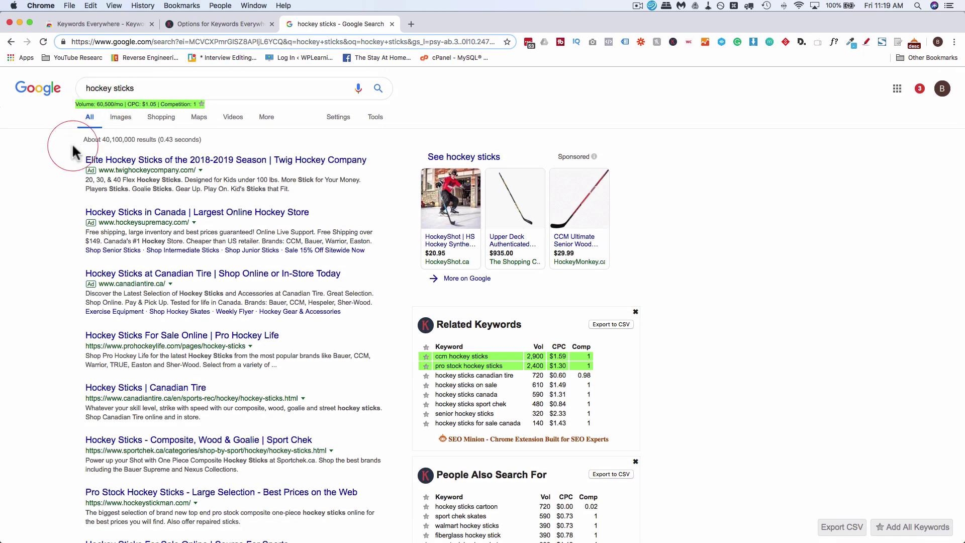
pyautogui.scroll(-10, 72, 146)
pyautogui.scroll(-15, 71, 151)
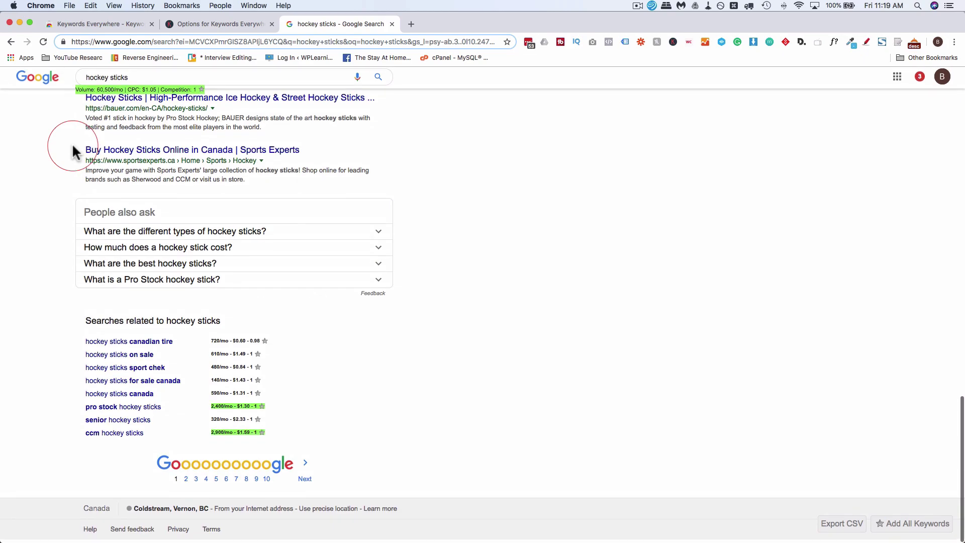
pyautogui.scroll(20, 73, 151)
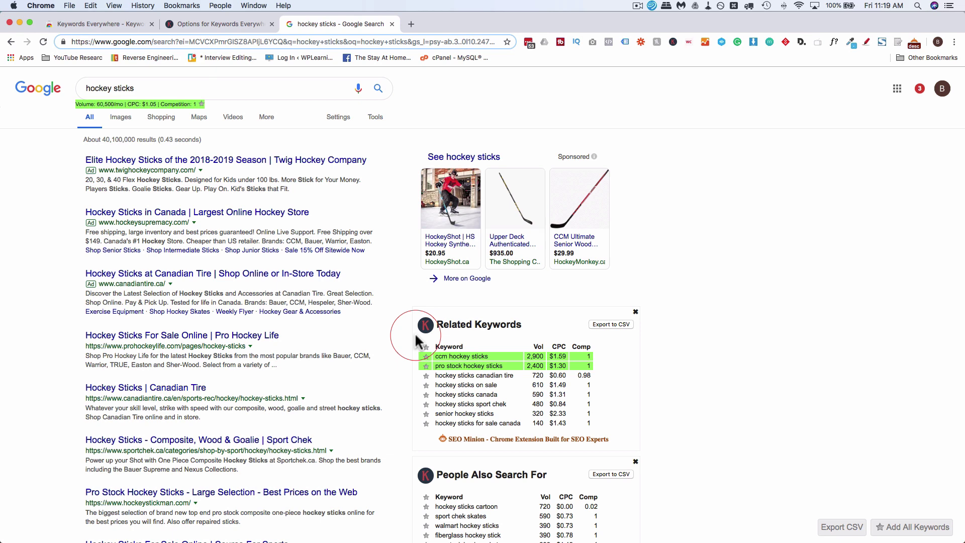
pyautogui.scroll(-5, 385, 203)
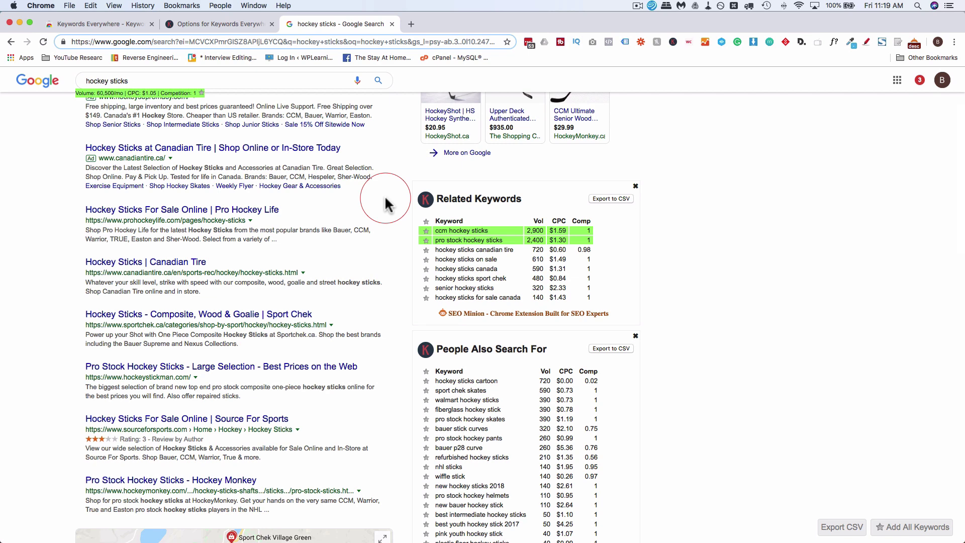
pyautogui.scroll(-2, 385, 203)
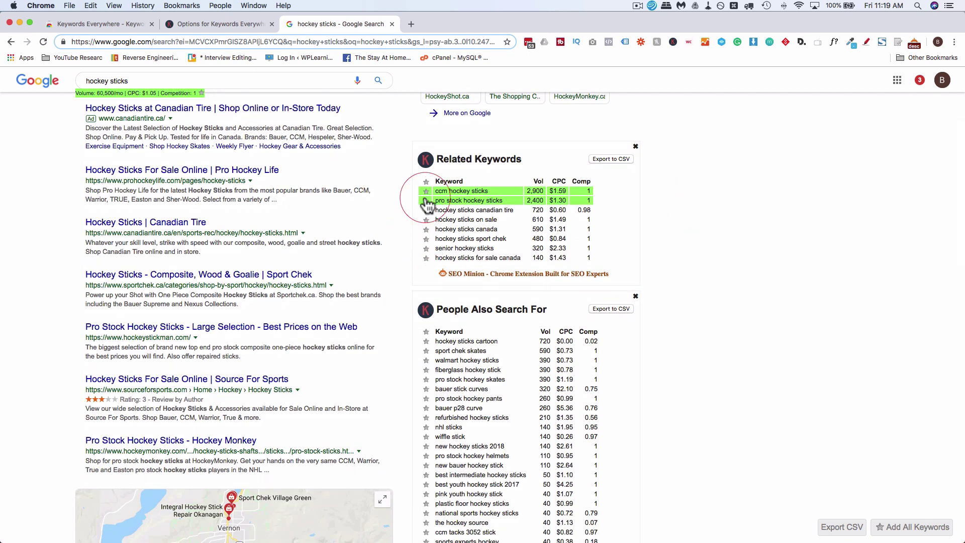
pyautogui.scroll(-10, 411, 229)
pyautogui.scroll(-9, 415, 235)
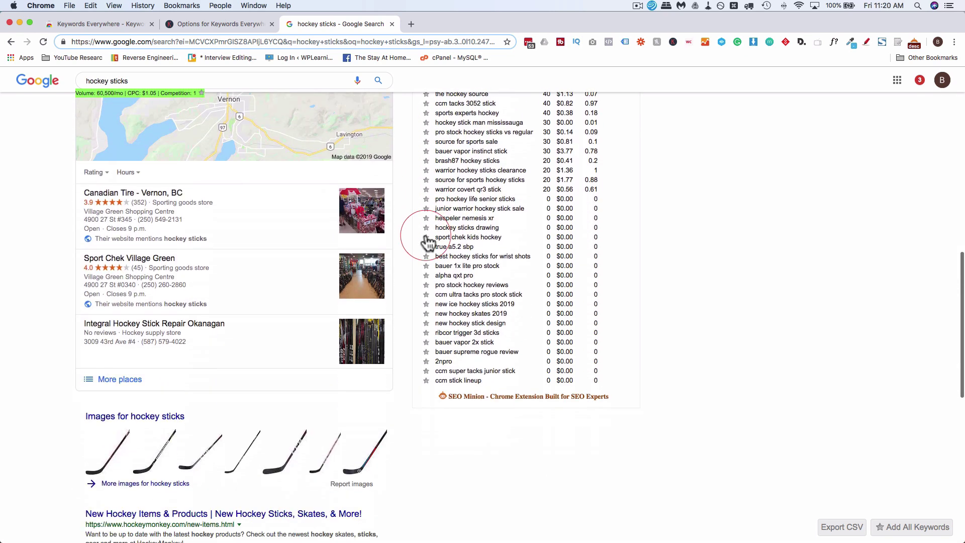
pyautogui.scroll(-17, 410, 311)
# Visit and leave the Pro Stock Hockey Sticks result, then select the refurbished hockey sticks suggestion
pyautogui.scroll(-2, 411, 312)
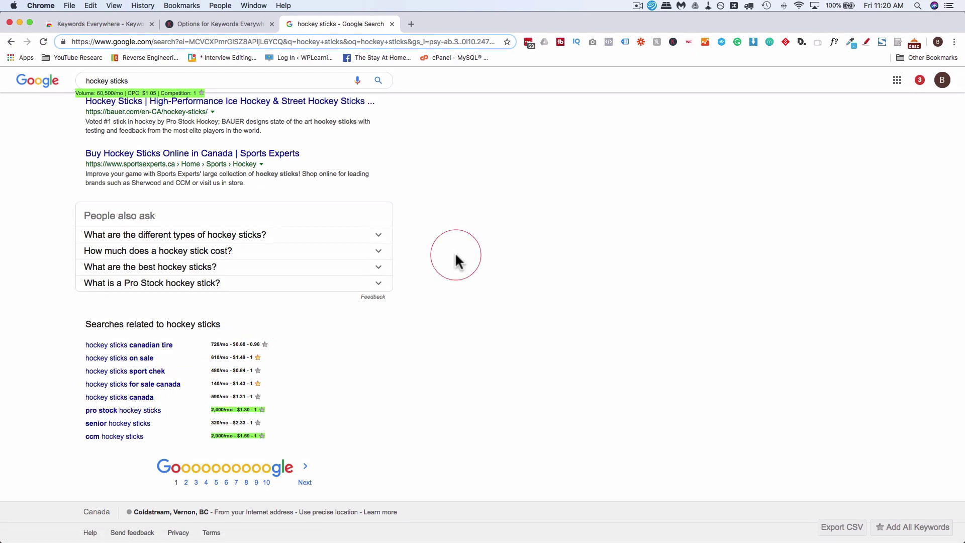
pyautogui.scroll(20, 457, 259)
pyautogui.scroll(5, 457, 259)
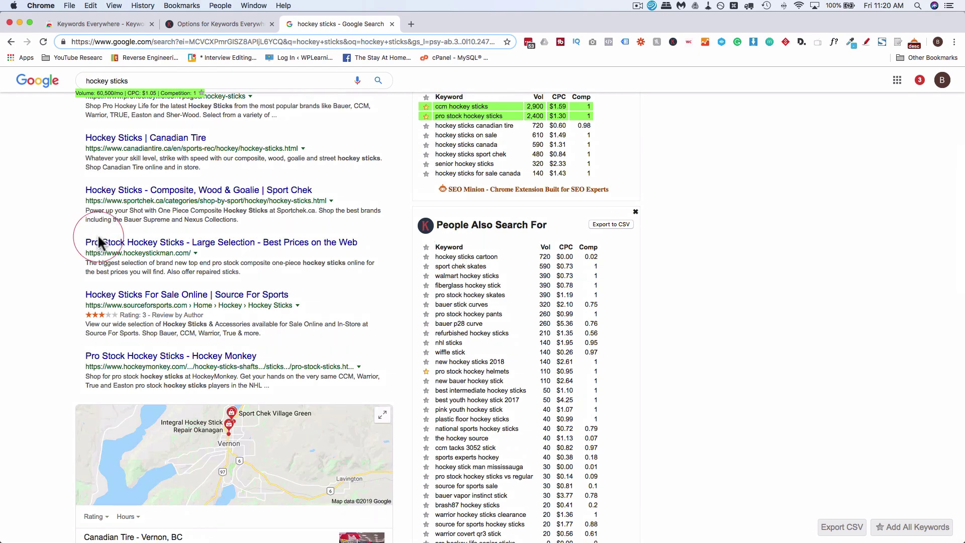
pyautogui.click(99, 241)
pyautogui.click(11, 44)
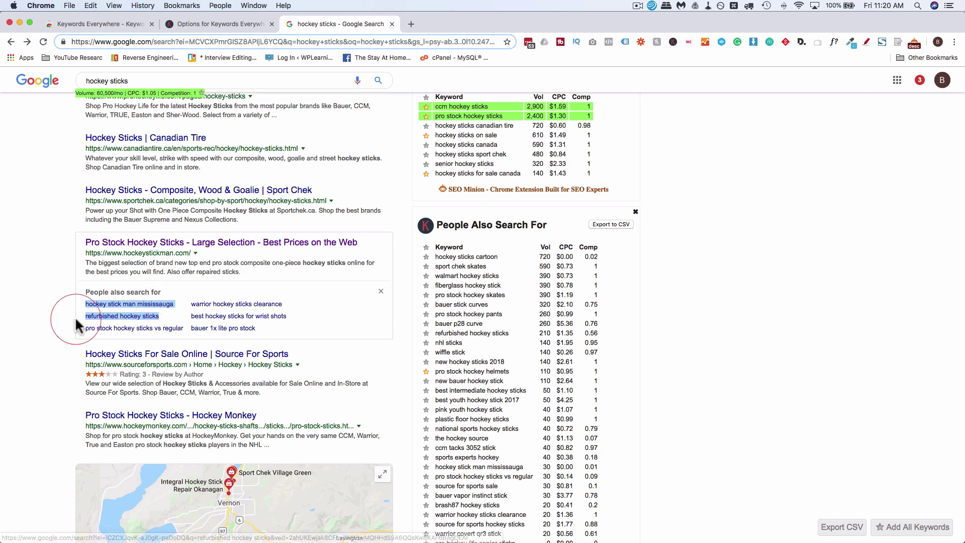
pyautogui.moveTo(62, 317); pyautogui.dragTo(64, 313)
pyautogui.scroll(3, 64, 312)
pyautogui.click(86, 82)
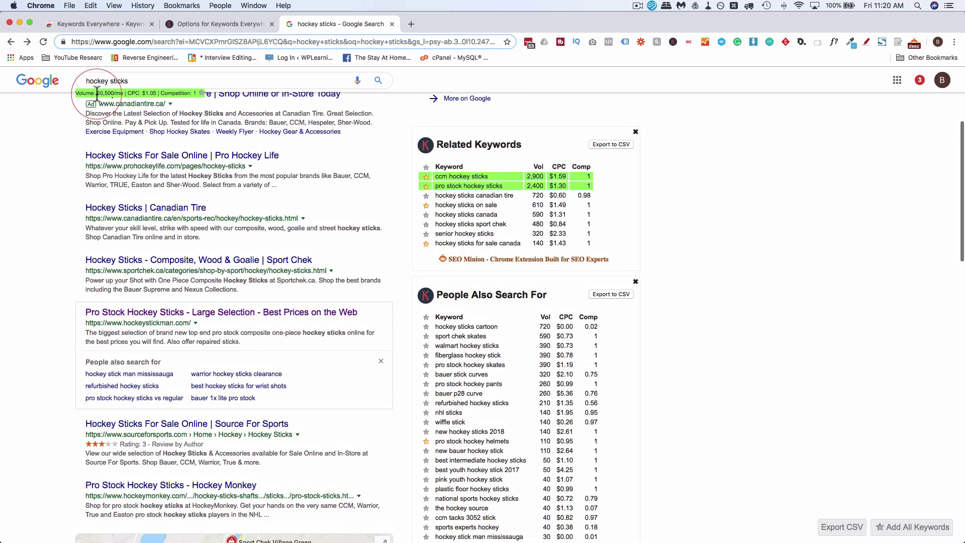
# Search for 'refurbished hockey sticks' and bring up the Keywords Everywhere quick menu
pyautogui.write('refurbished')
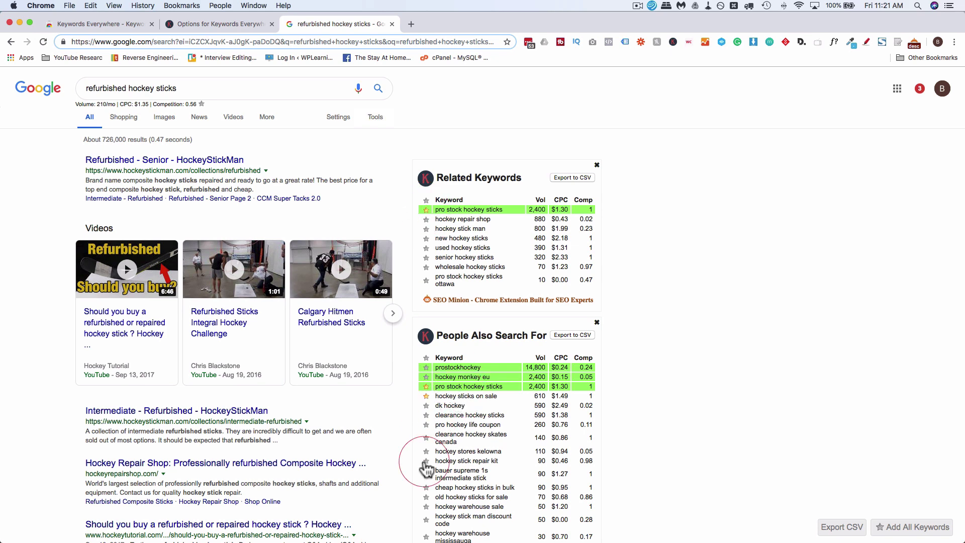
pyautogui.click(673, 42)
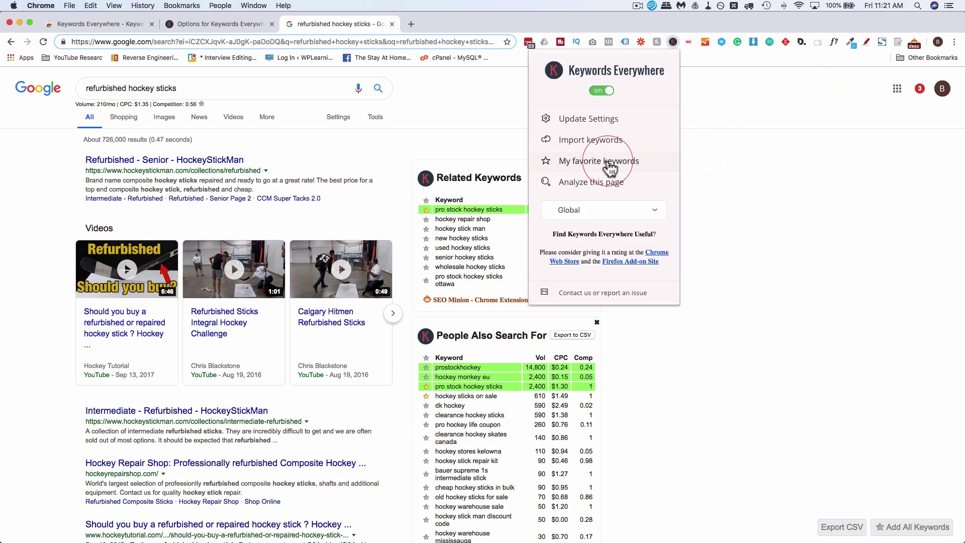
# Open the seven saved favorite keywords in a new tab, then go back to the refurbished hockey sticks results
pyautogui.click(608, 162)
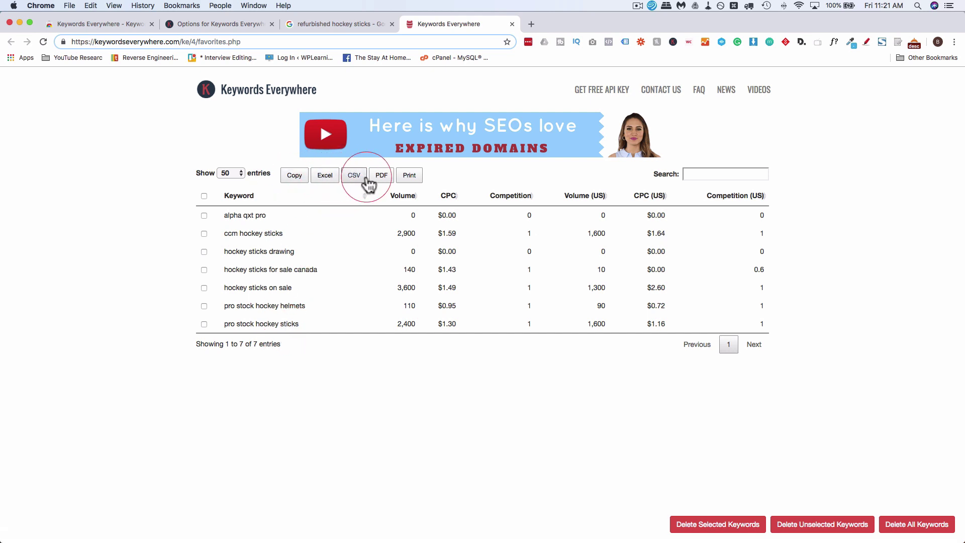
pyautogui.click(339, 24)
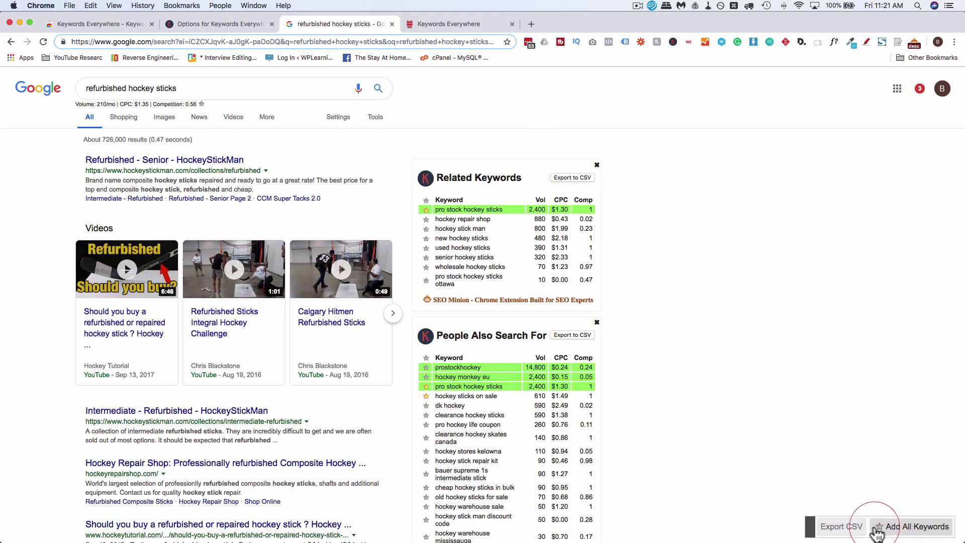
# Add every keyword on the refurbished hockey sticks page to favorites and reload the favorites list to confirm
pyautogui.click(900, 529)
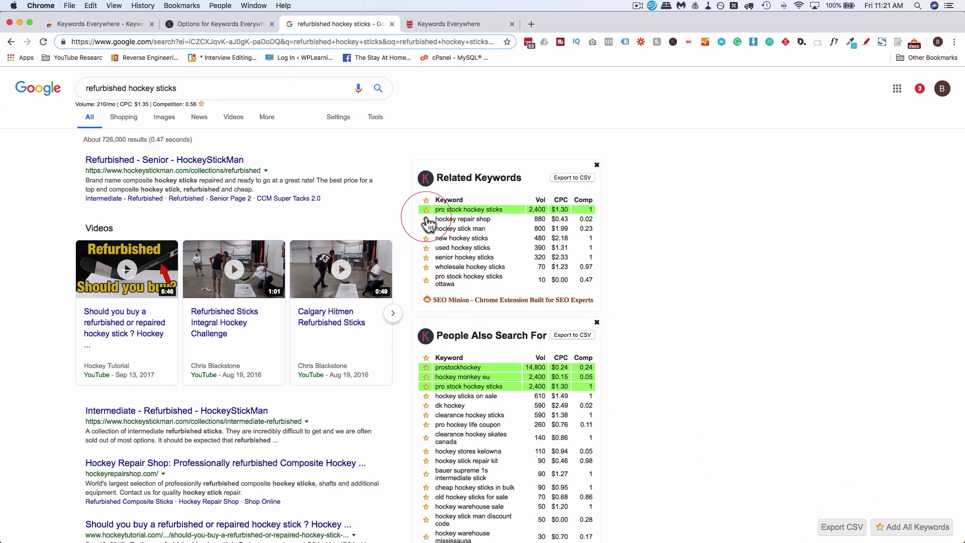
pyautogui.click(425, 28)
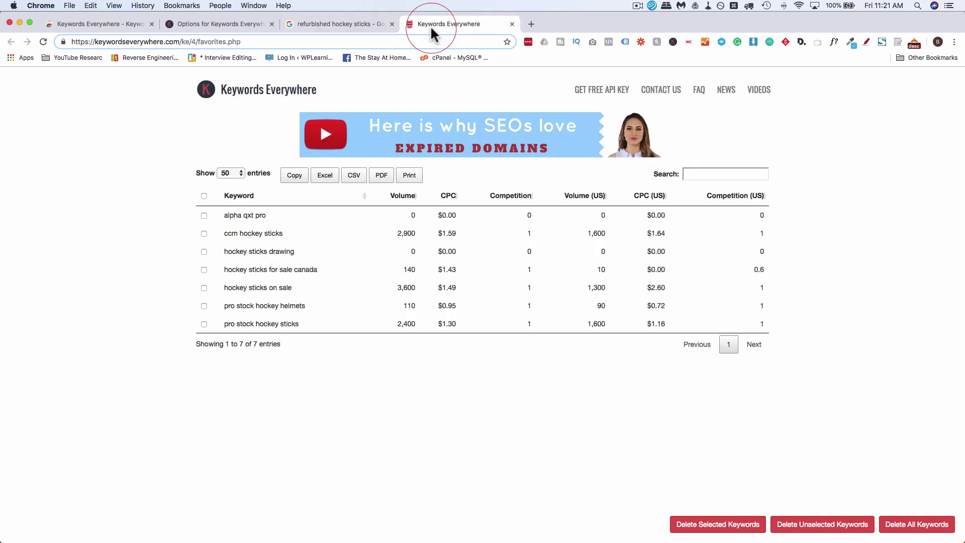
pyautogui.click(44, 40)
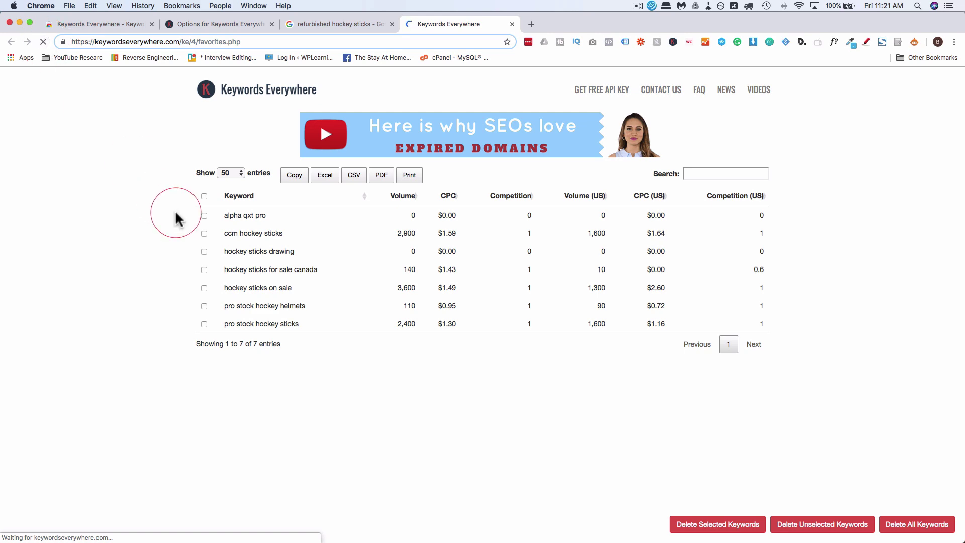
pyautogui.scroll(-3, 228, 224)
pyautogui.scroll(-15, 228, 224)
pyautogui.scroll(20, 229, 224)
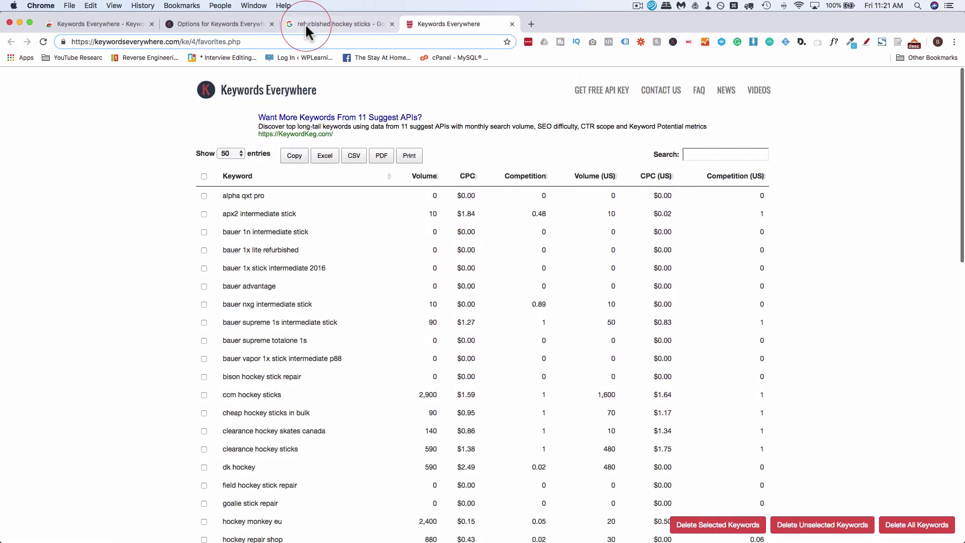
# Compare the favorites list with the refurbished hockey sticks results, ending on the results
pyautogui.click(308, 26)
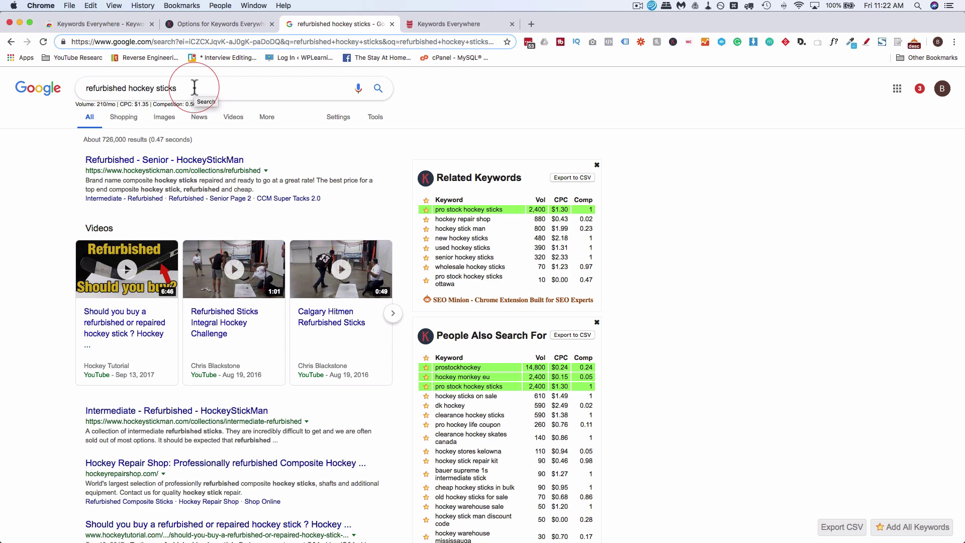
pyautogui.click(453, 24)
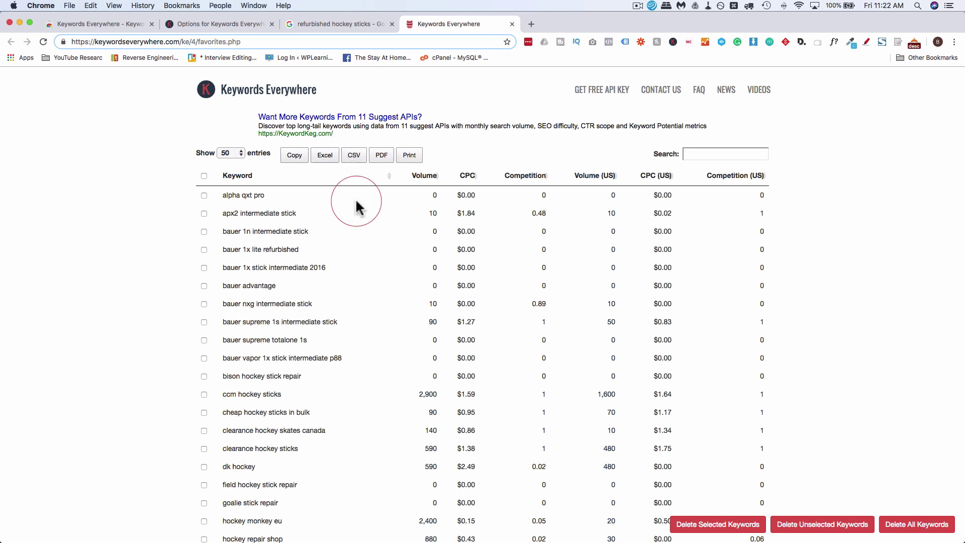
pyautogui.click(327, 22)
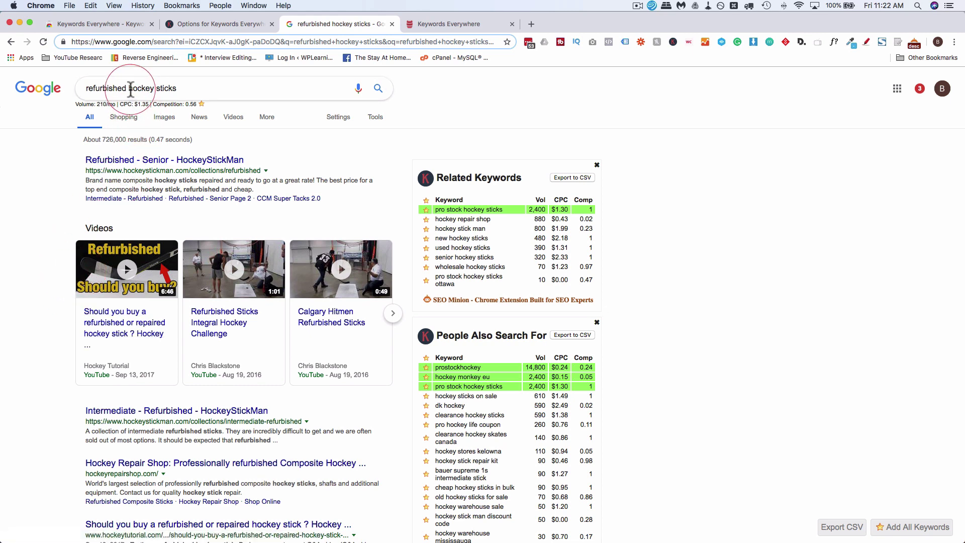
# Search Google for 'hockey sticks' by removing 'refurbished' from the query
pyautogui.doubleClick(86, 93)
pyautogui.press('BackSpace')
pyautogui.press('Return')
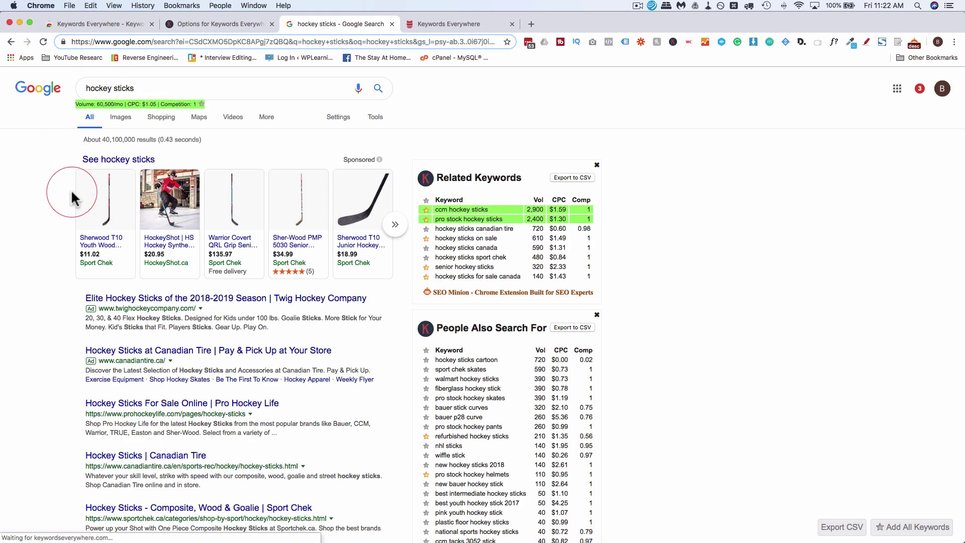
# Find 'hockey sticks' on the results page, highlighting 63 matches
pyautogui.press('super+f')
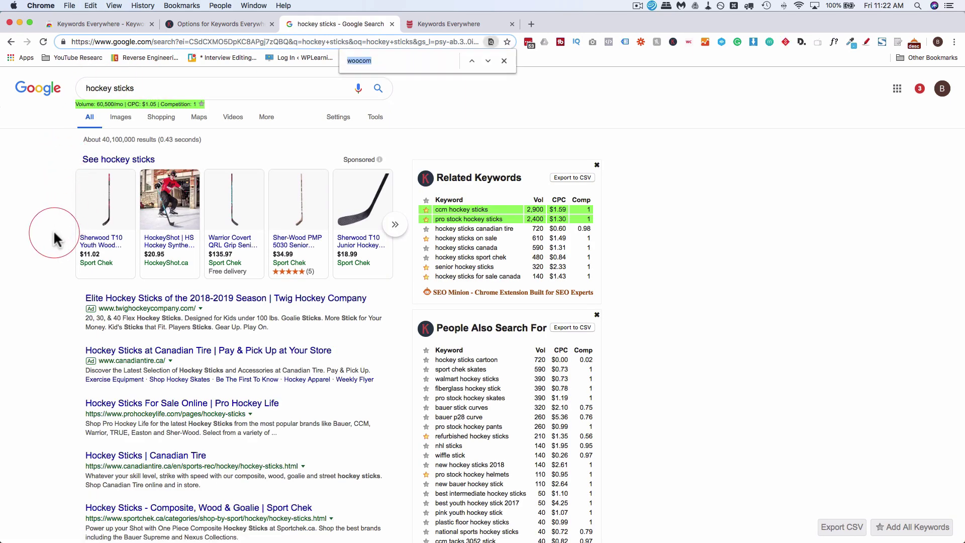
pyautogui.write('hokc')
pyautogui.write('key stc')
pyautogui.press('BackSpace')
pyautogui.write('icks')
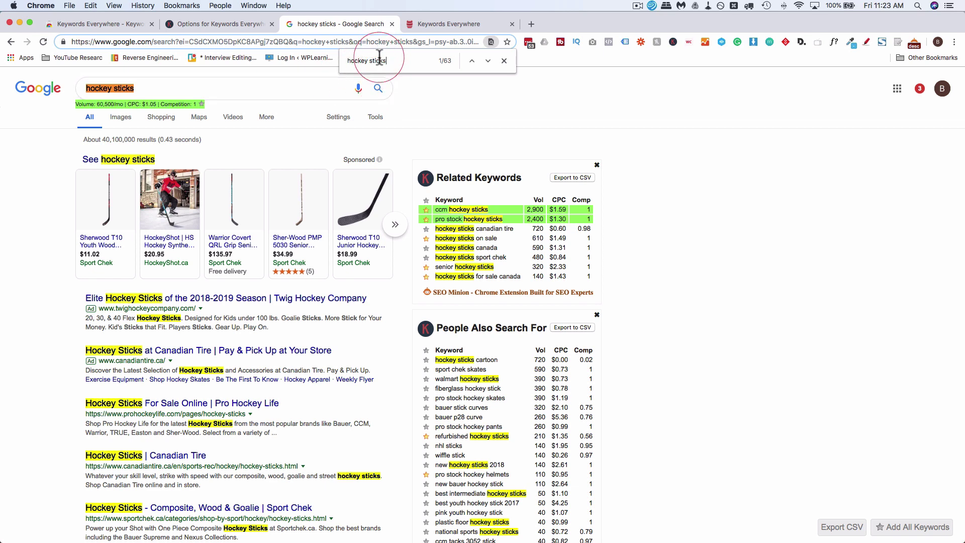
# Scroll through the results to review the highlighted 'hockey sticks' matches
pyautogui.scroll(-5, 83, 240)
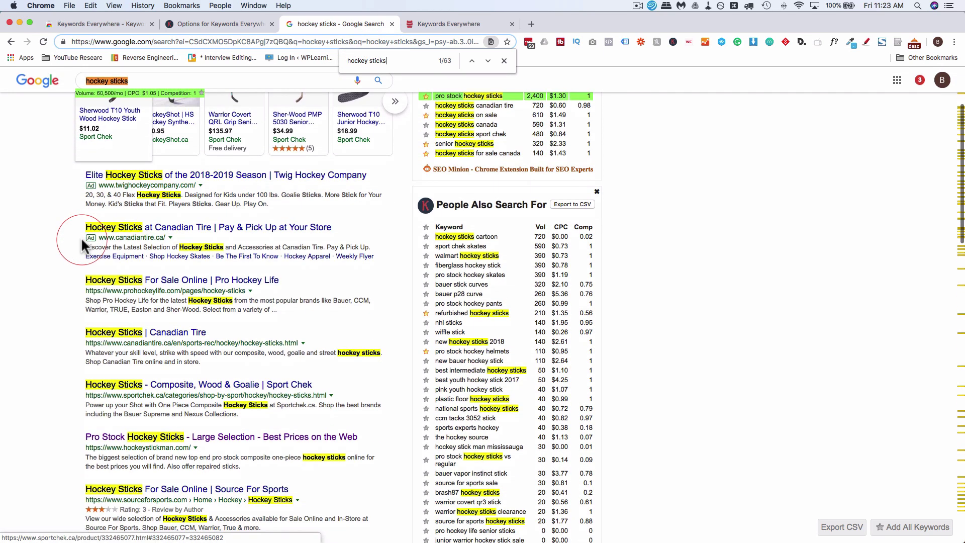
pyautogui.scroll(-1, 82, 243)
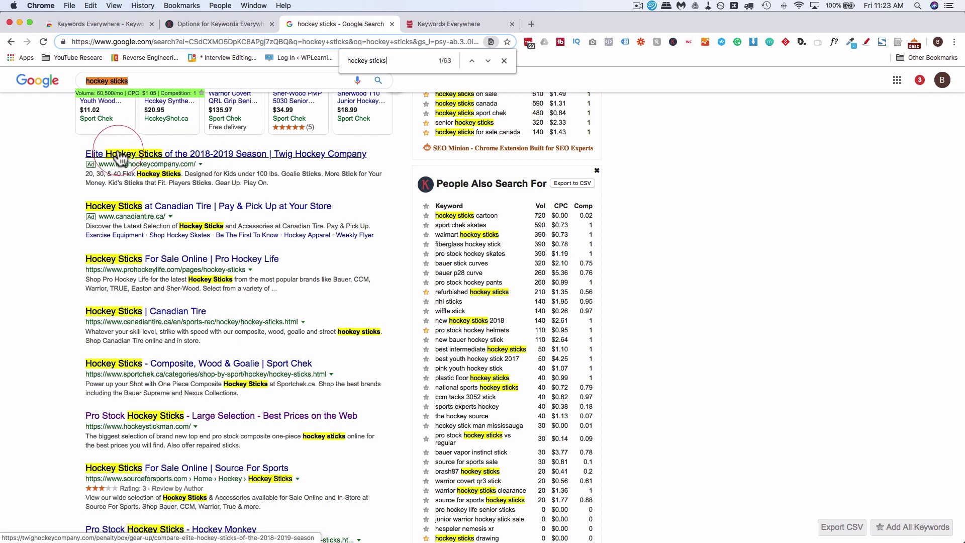
pyautogui.scroll(-4, 106, 201)
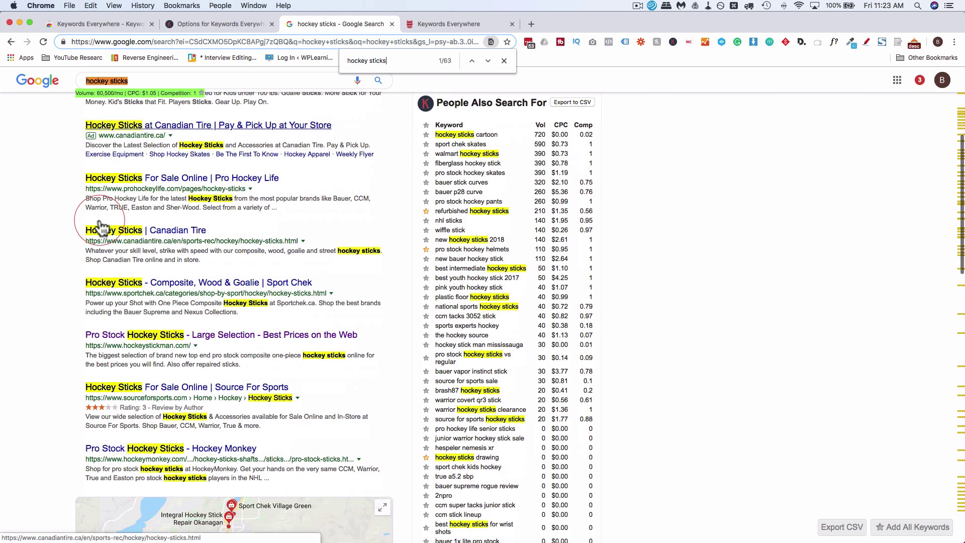
pyautogui.scroll(-3, 102, 264)
pyautogui.scroll(5, 128, 385)
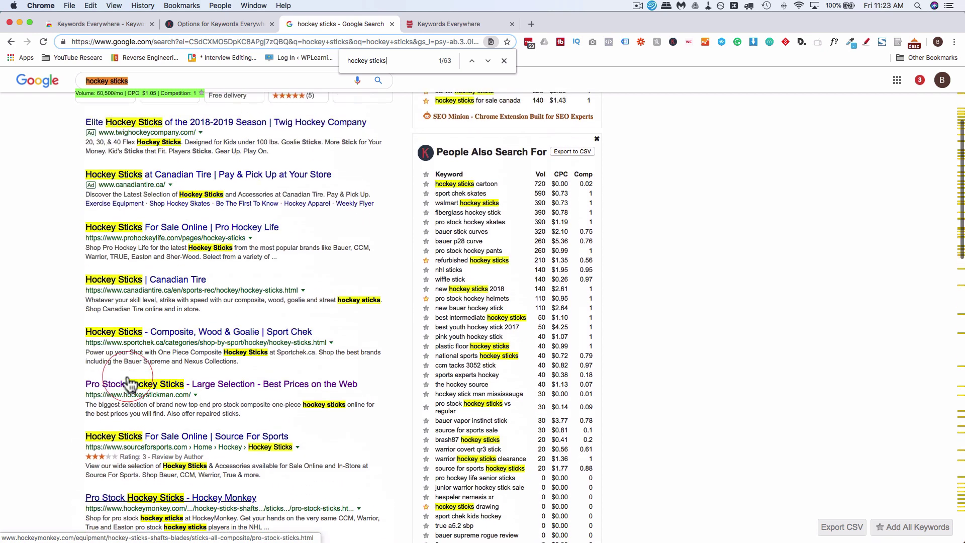
pyautogui.scroll(1, 128, 384)
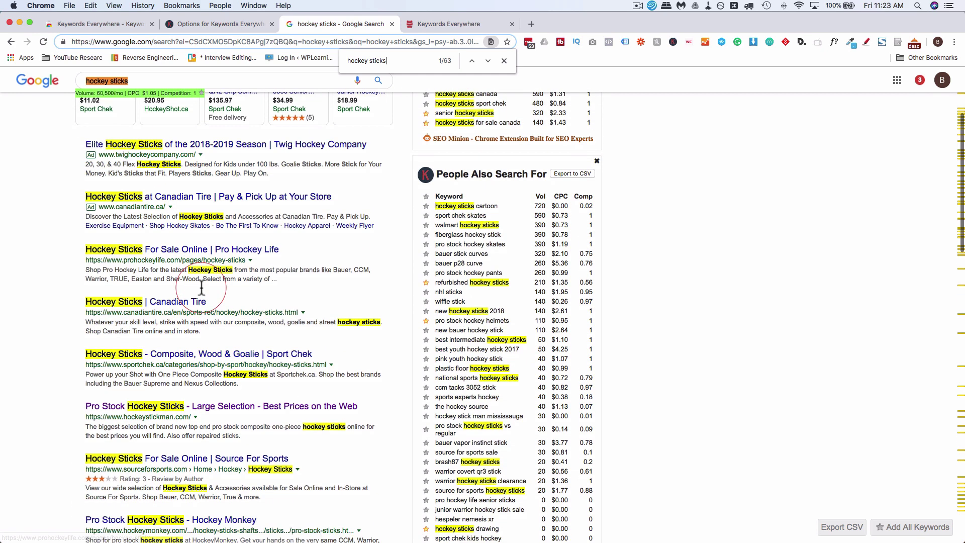
pyautogui.scroll(-4, 202, 365)
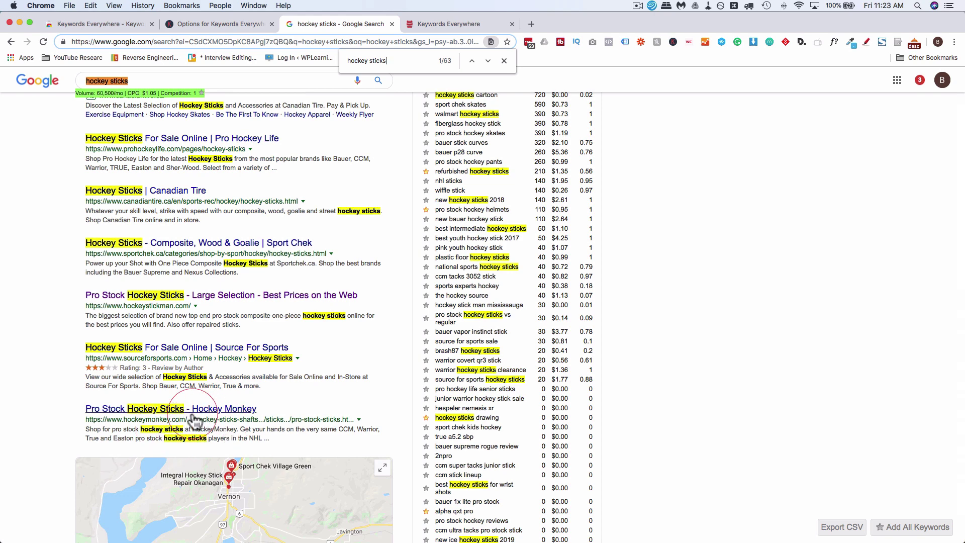
# Change the find phrase to 'hockey-sticks', leaving 5 matches in result URLs
pyautogui.click(370, 59)
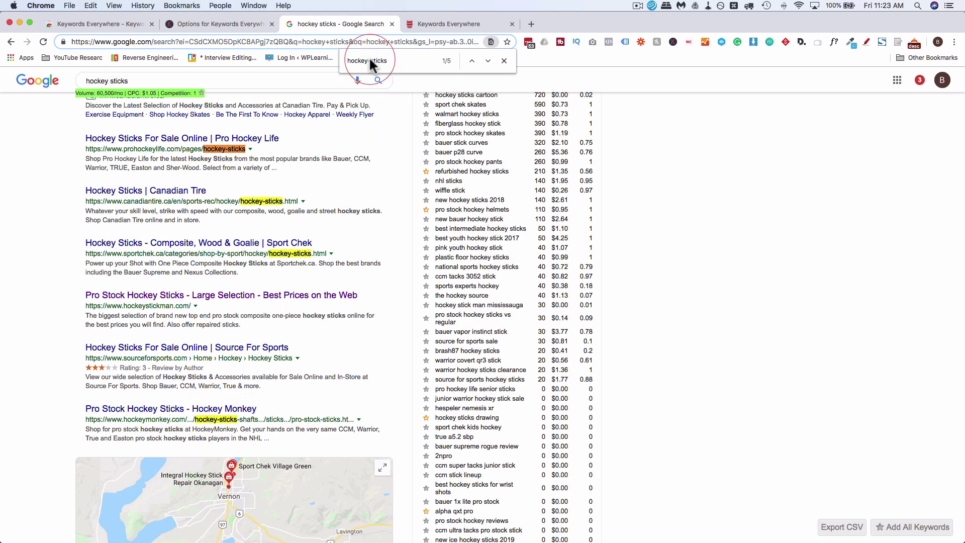
pyautogui.press('BackSpace')
pyautogui.write('-')
pyautogui.scroll(2, 280, 217)
pyautogui.scroll(-4, 280, 217)
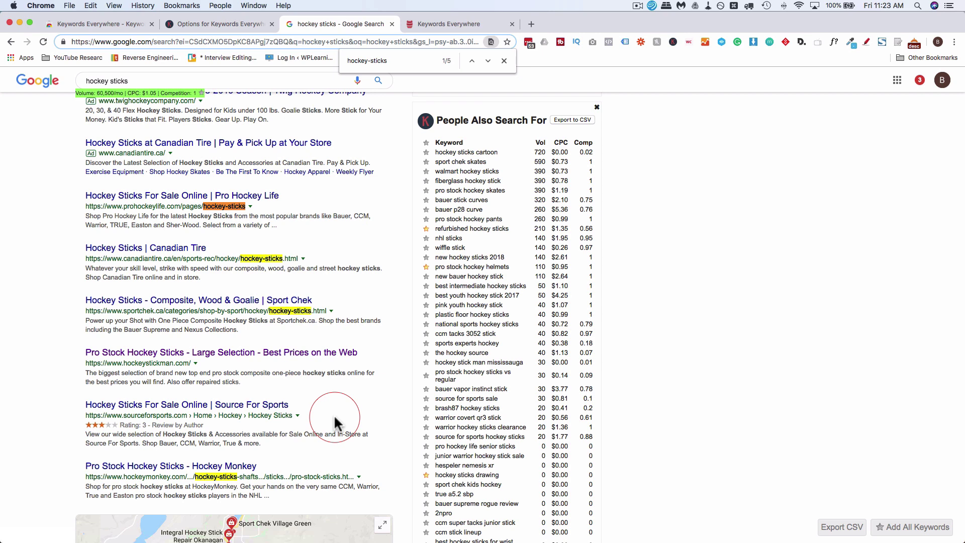
pyautogui.scroll(5, 334, 417)
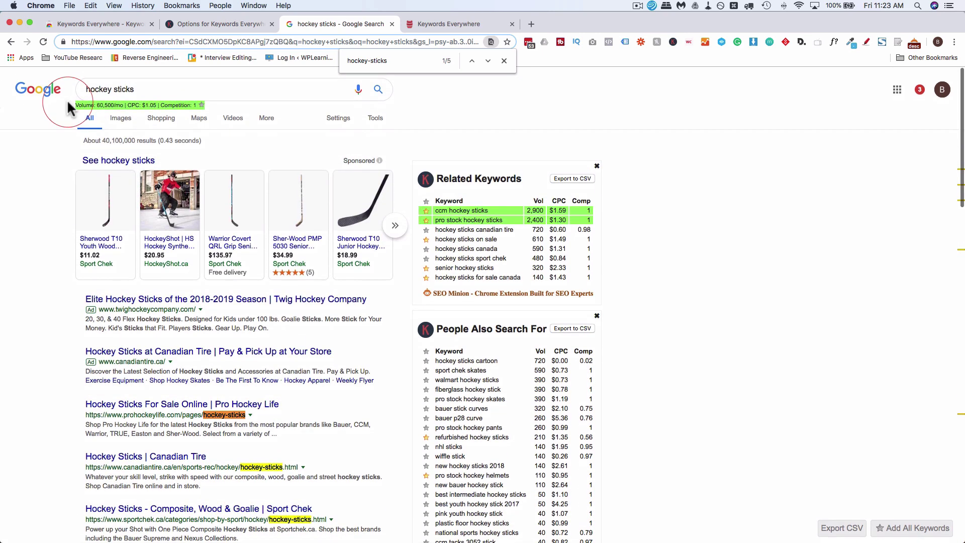
# Search Google for 'hockey sticks on sale' (610/mo, $1.49 CPC)
pyautogui.click(146, 86)
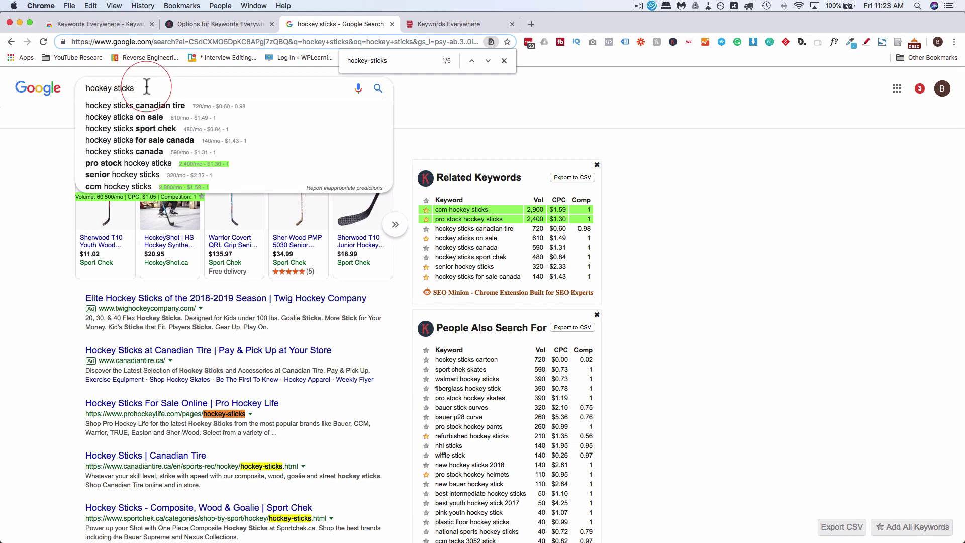
pyautogui.write('on sale')
pyautogui.press('Return')
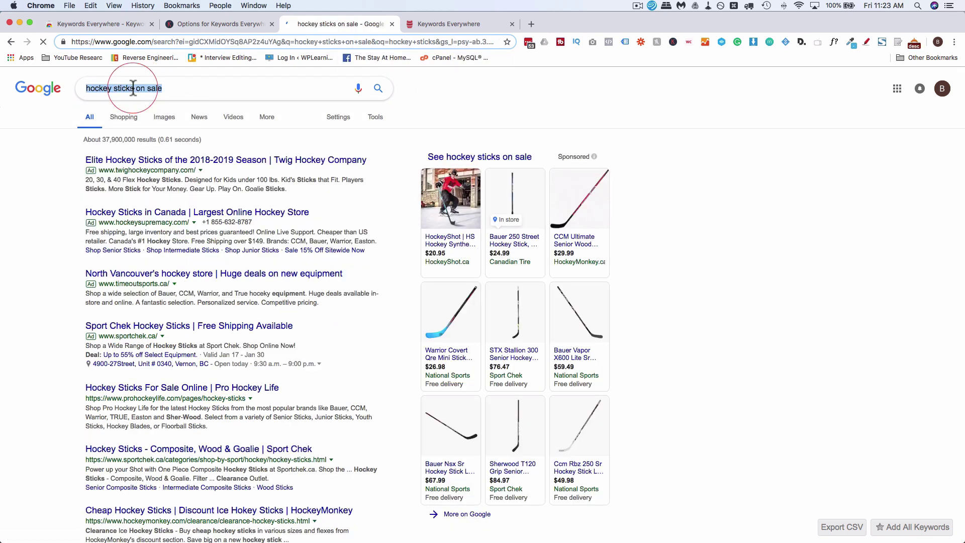
pyautogui.click(40, 169)
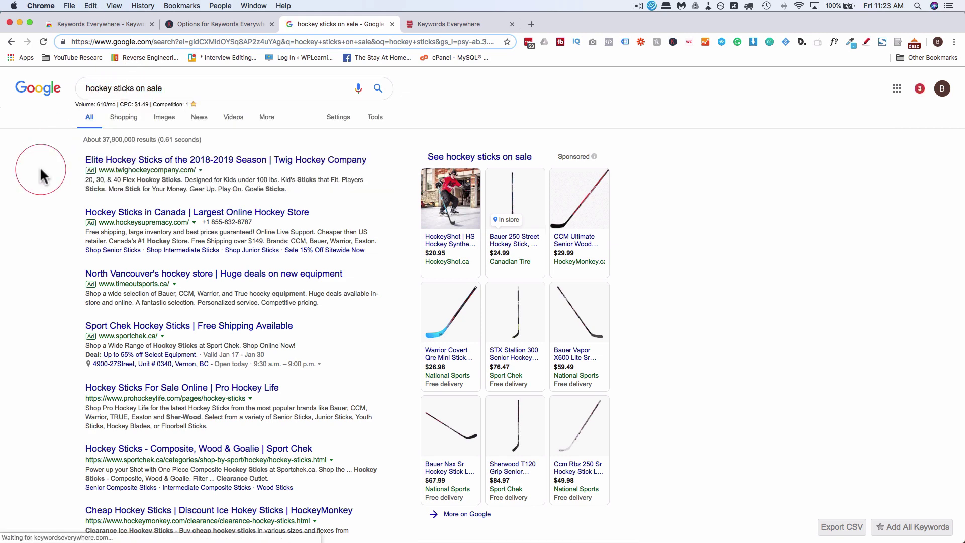
# Find 'hockey sticks on sale' on the page and review its 5 matches
pyautogui.press('super+f')
pyautogui.press('Return')
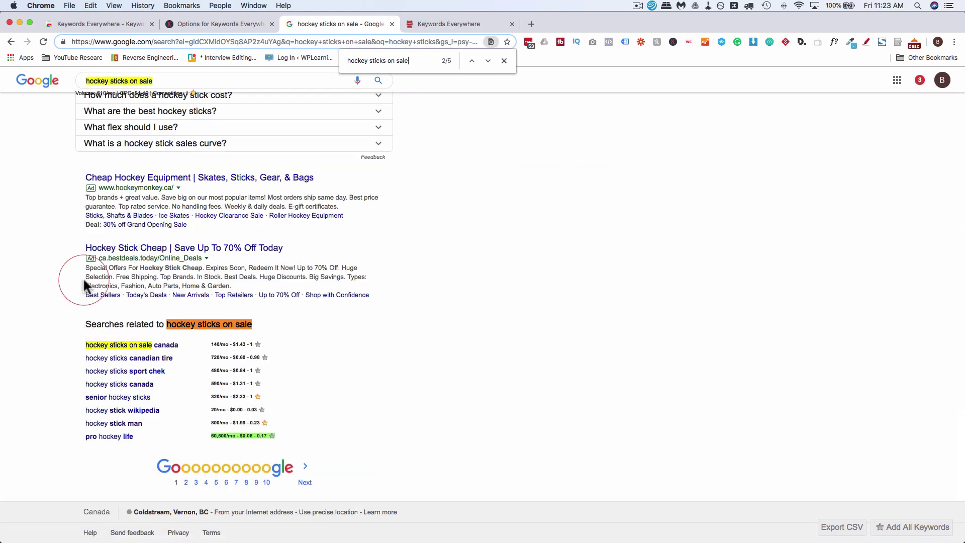
pyautogui.scroll(7, 81, 258)
pyautogui.scroll(8, 81, 257)
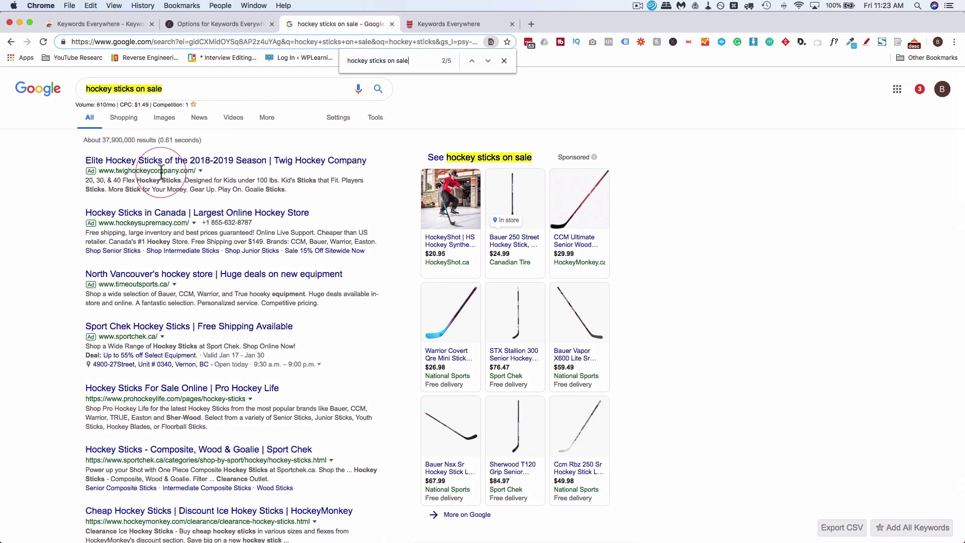
pyautogui.scroll(-3, 118, 233)
pyautogui.scroll(-7, 118, 233)
pyautogui.scroll(-9, 119, 233)
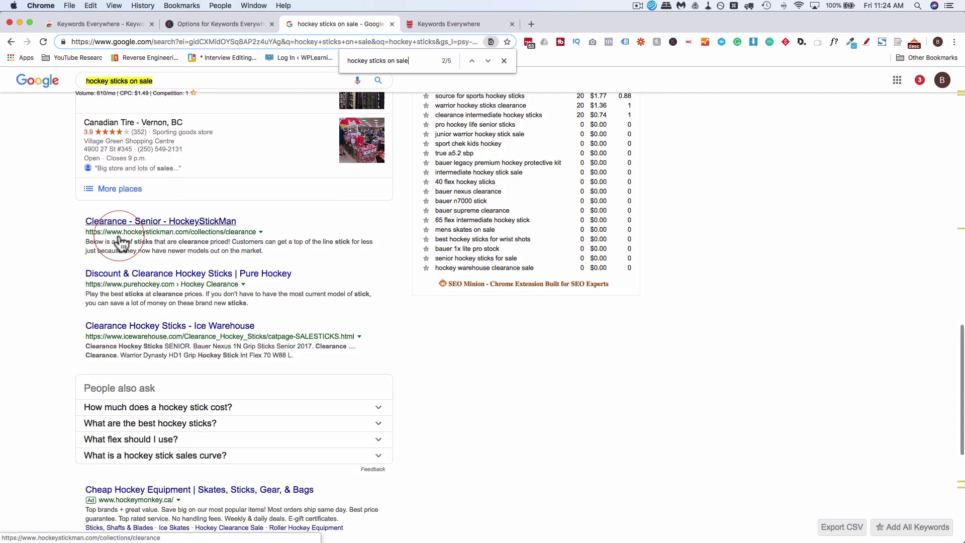
pyautogui.scroll(20, 120, 243)
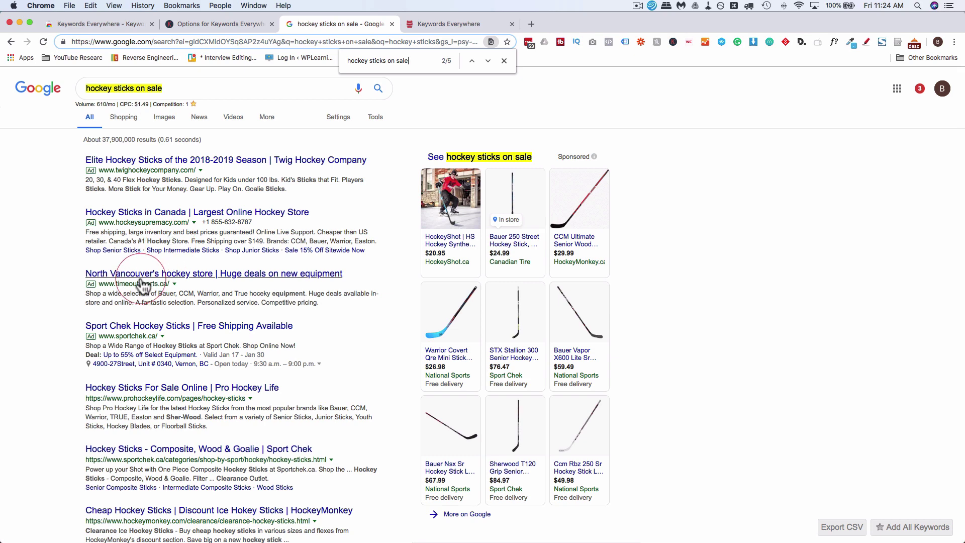
pyautogui.scroll(-2, 88, 316)
pyautogui.scroll(-2, 87, 317)
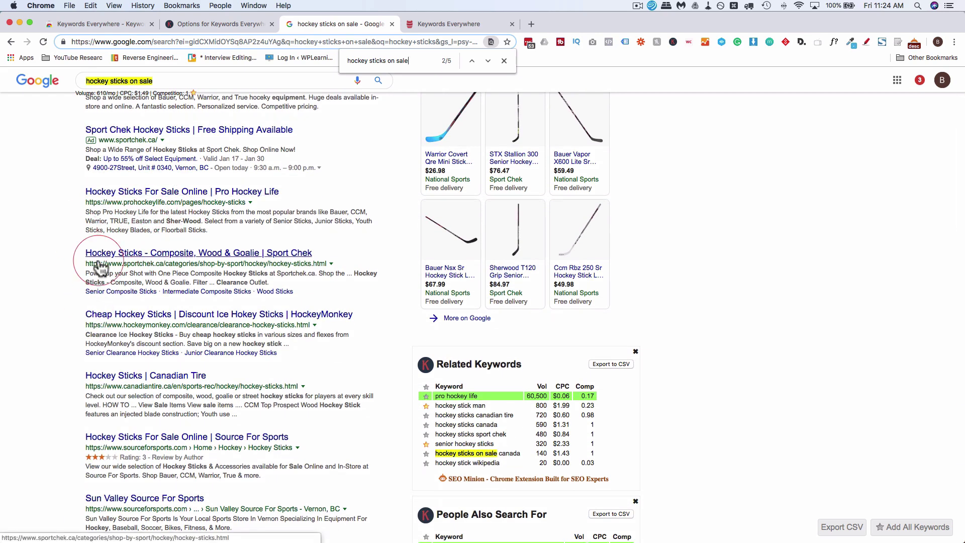
pyautogui.scroll(-3, 98, 266)
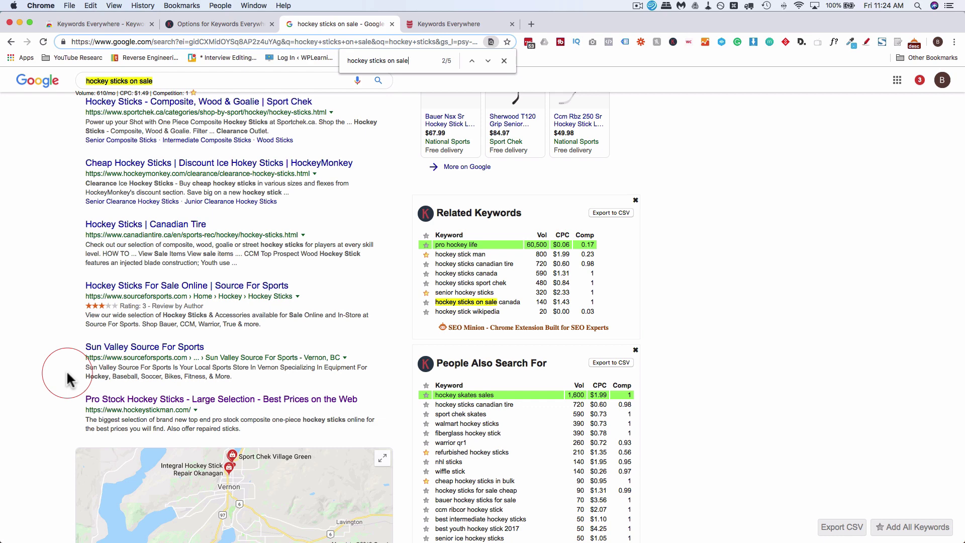
pyautogui.scroll(10, 69, 385)
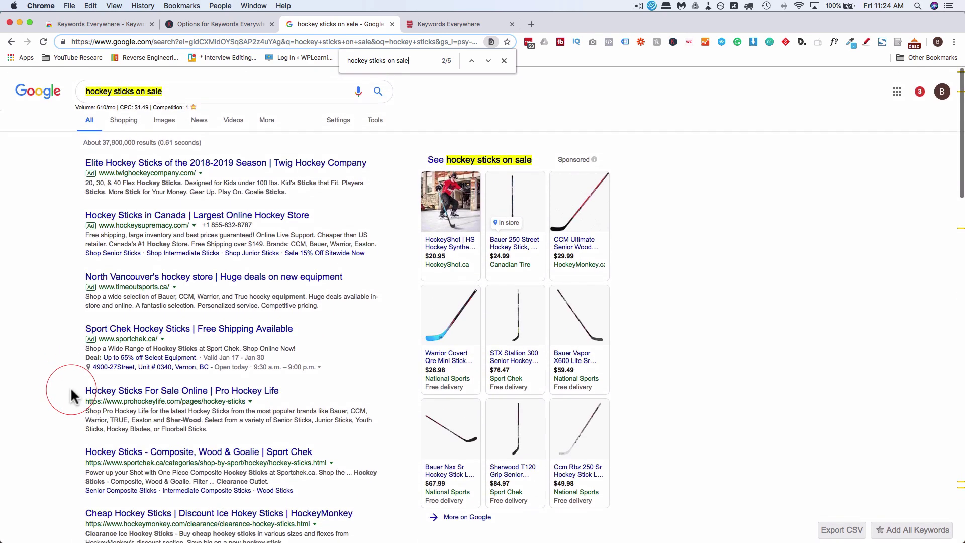
pyautogui.click(129, 88)
pyautogui.moveTo(79, 83); pyautogui.dragTo(163, 93)
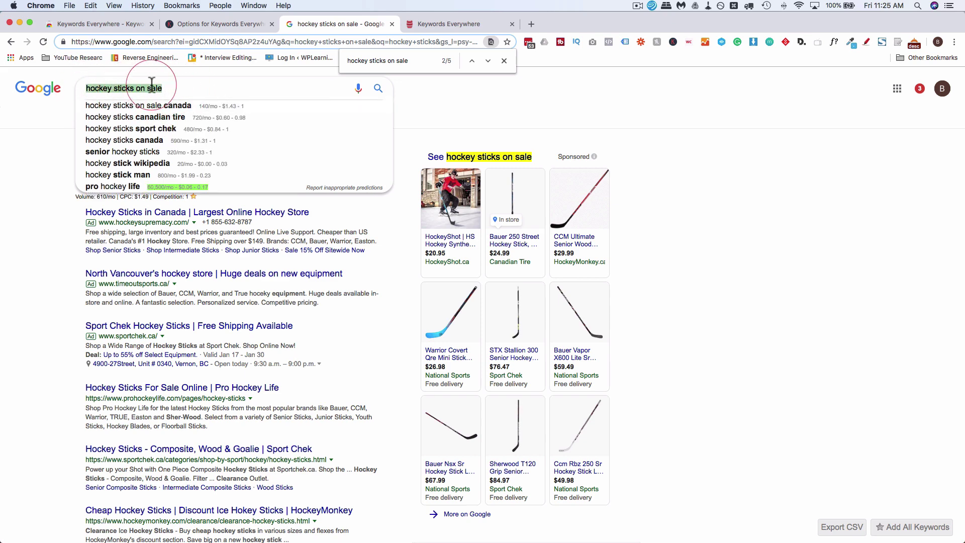
pyautogui.click(188, 91)
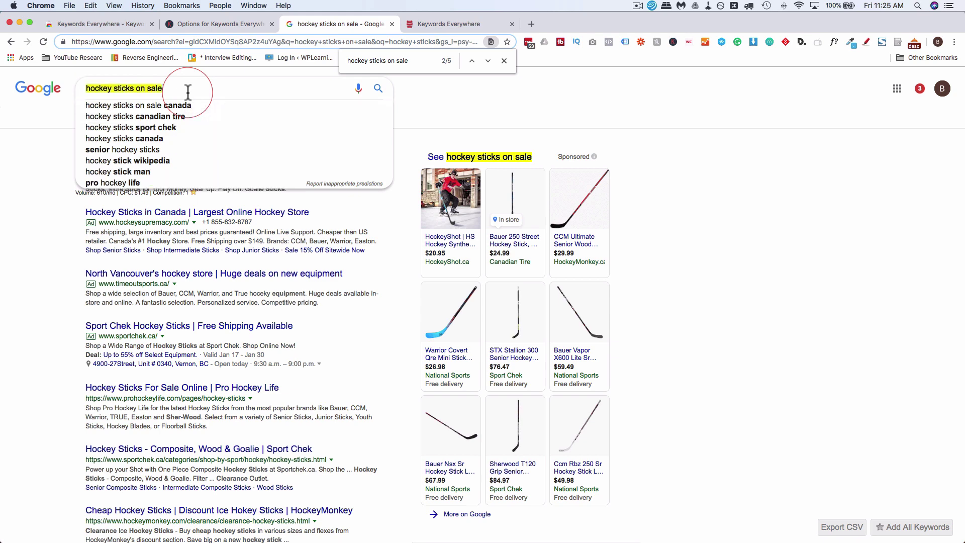
# Go back to the 'hockey sticks' results (60,500/mo, $1.05 CPC) and review the keyword panels
pyautogui.click(10, 44)
pyautogui.click(119, 104)
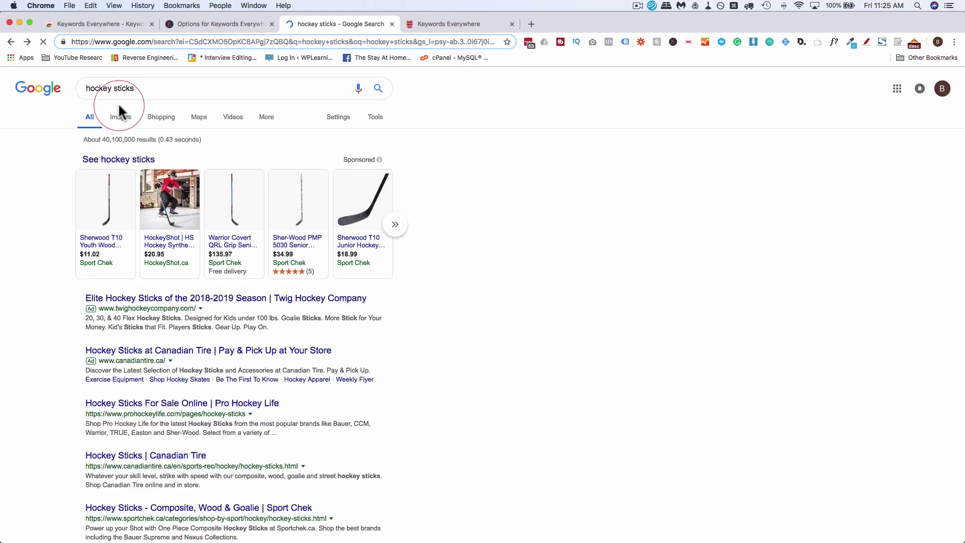
pyautogui.scroll(-3, 77, 299)
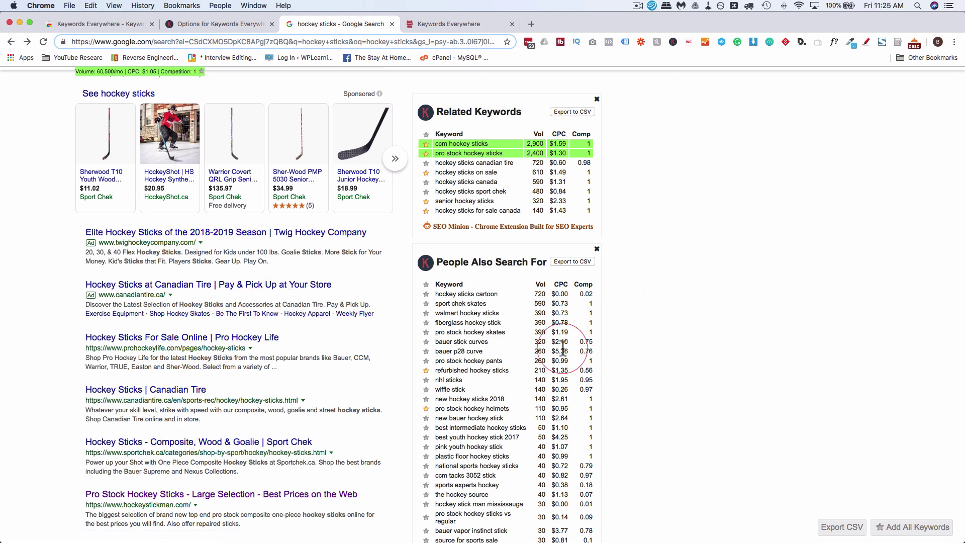
pyautogui.scroll(3, 563, 347)
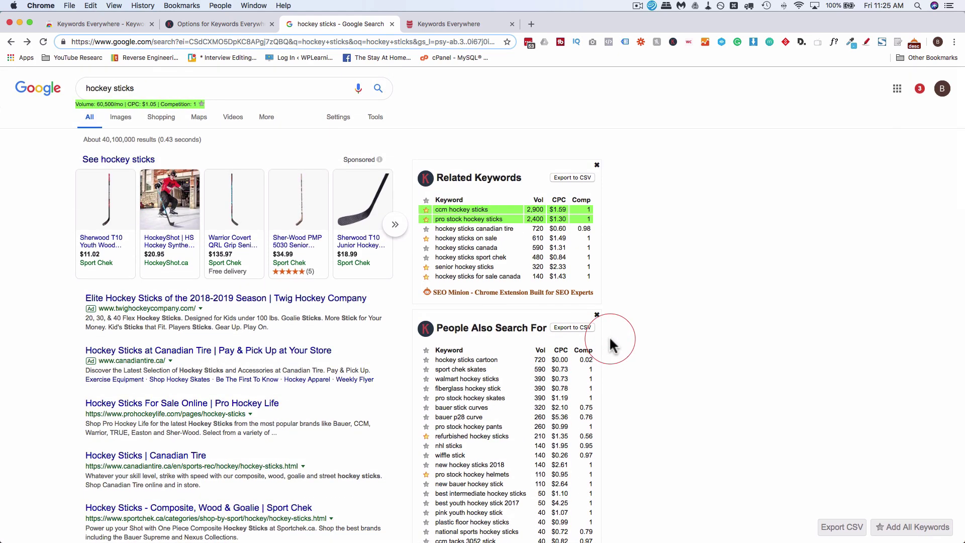